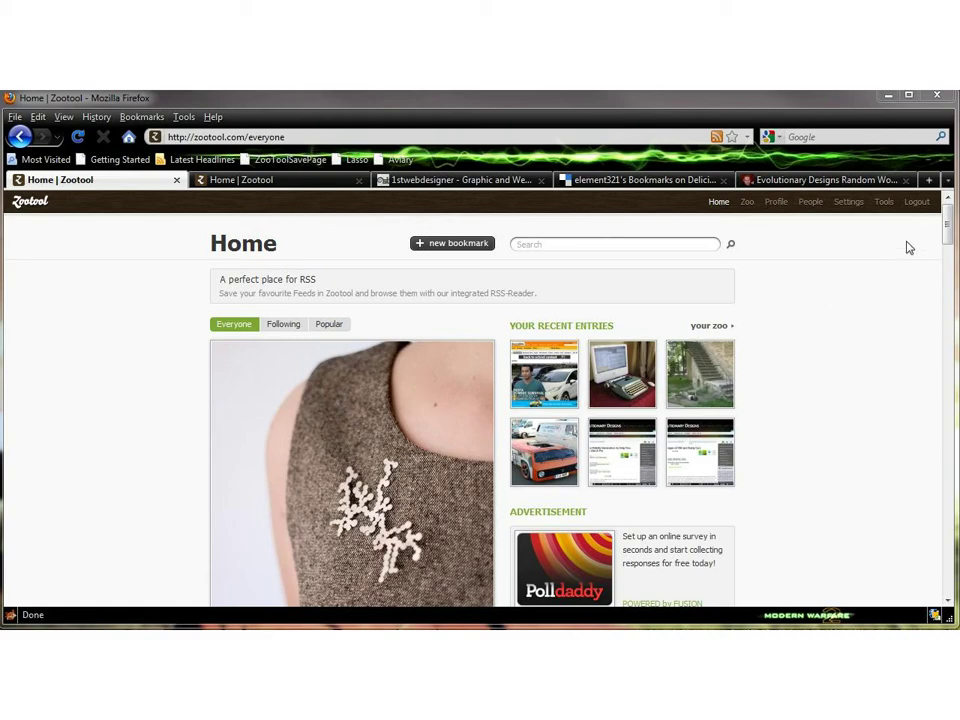
- Open the Dendrite Brooch entry from the home feed and look over its details and related items
{"action": "left_click_drag", "start_coordinate": [946, 232], "coordinate": [915, 205]}
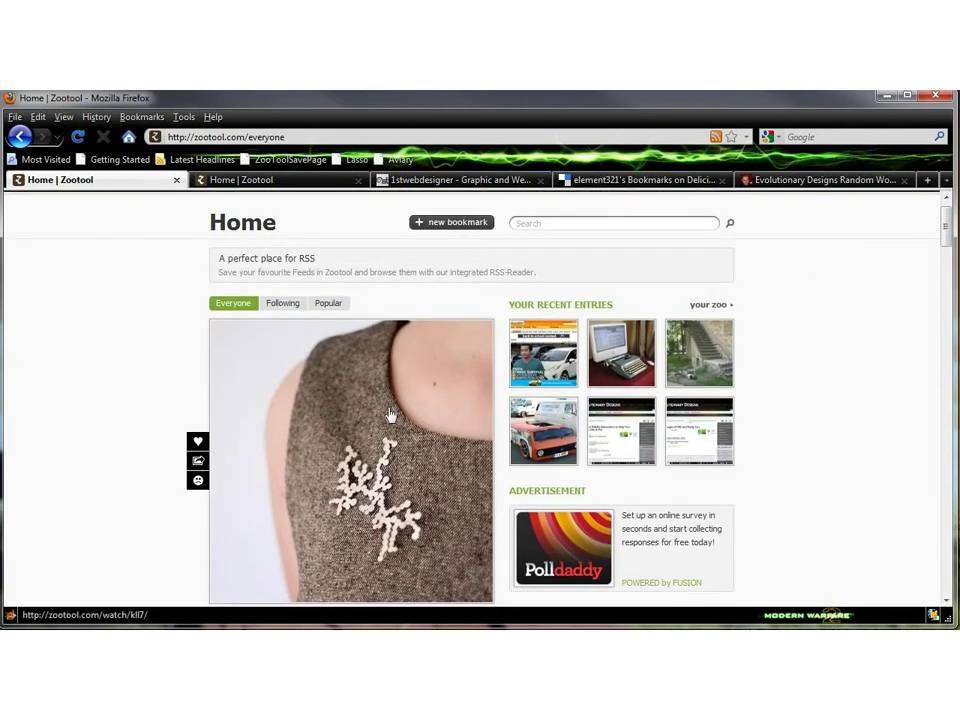
{"action": "left_click", "coordinate": [390, 413]}
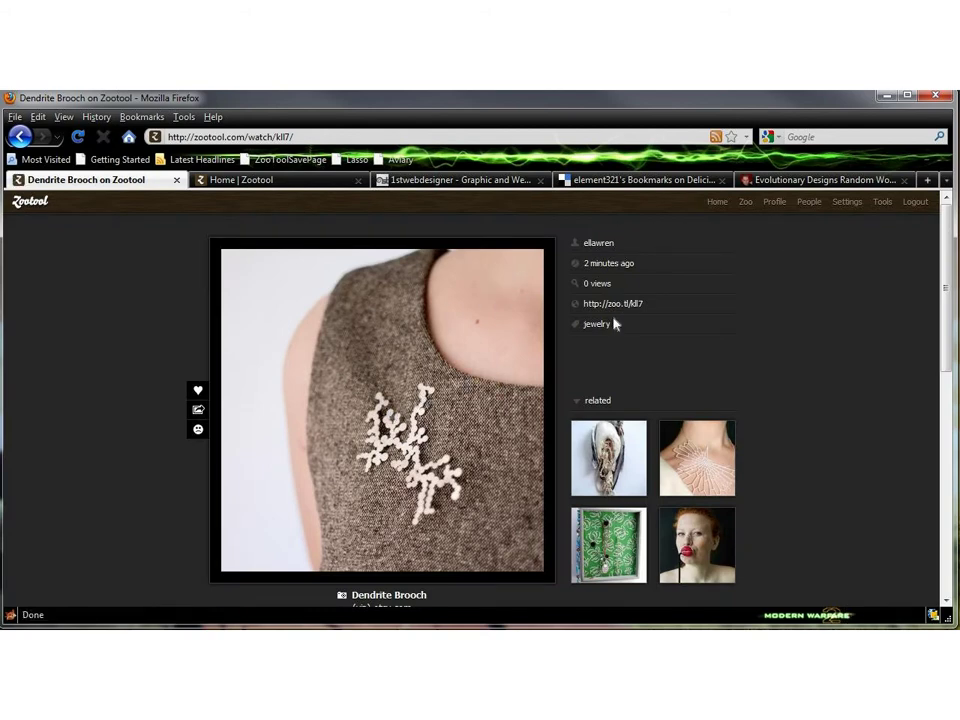
{"action": "scroll", "coordinate": [615, 324], "scroll_direction": "down", "scroll_amount": 2}
{"action": "scroll", "coordinate": [478, 265], "scroll_direction": "down", "scroll_amount": 2}
{"action": "scroll", "coordinate": [360, 456], "scroll_direction": "up", "scroll_amount": 4}
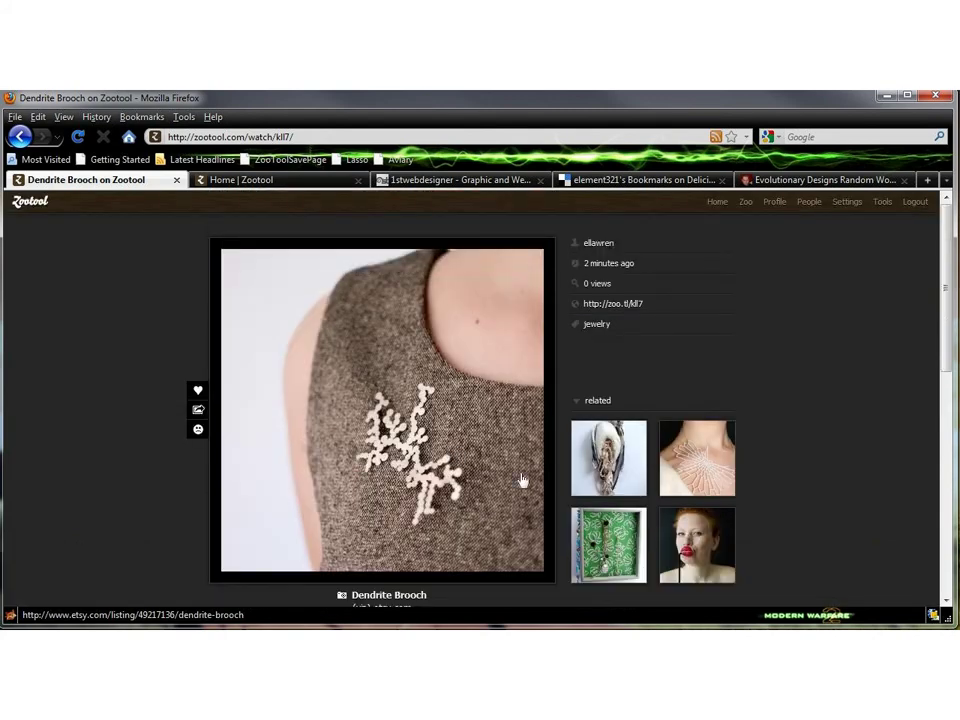
- Return to the Zootool home page and refresh it to load the latest public entries
{"action": "left_click", "coordinate": [717, 202]}
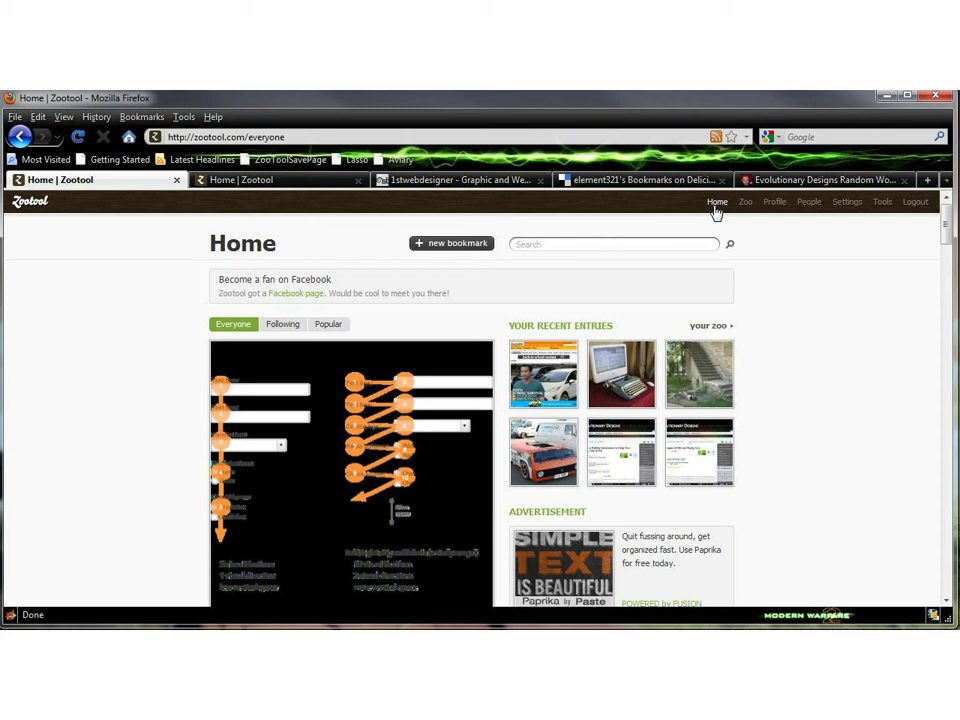
{"action": "left_click", "coordinate": [715, 205]}
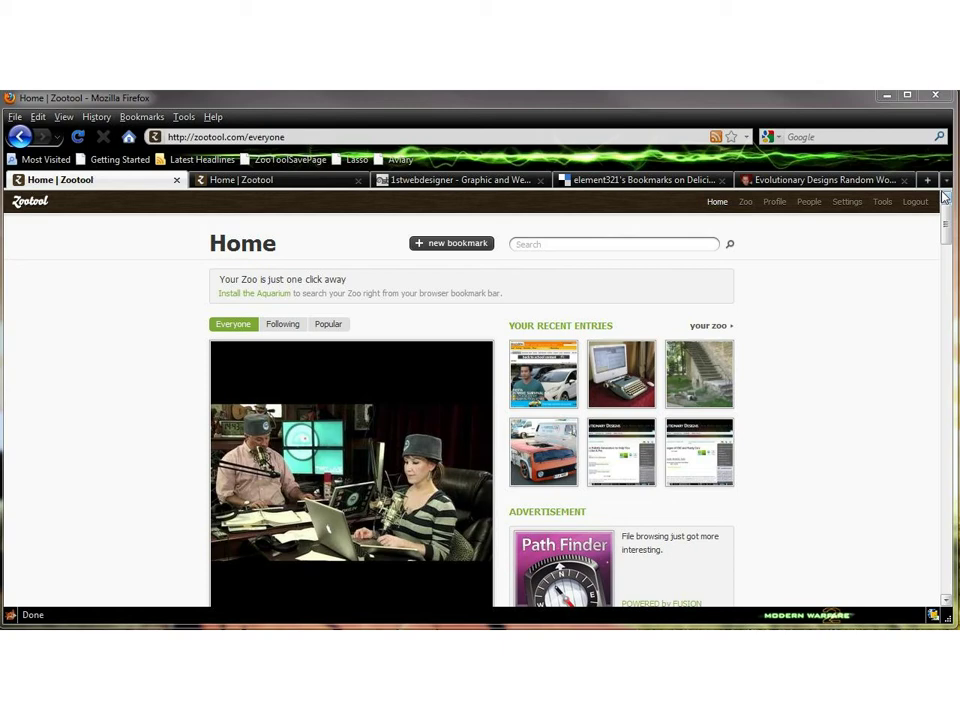
{"action": "left_click", "coordinate": [716, 204]}
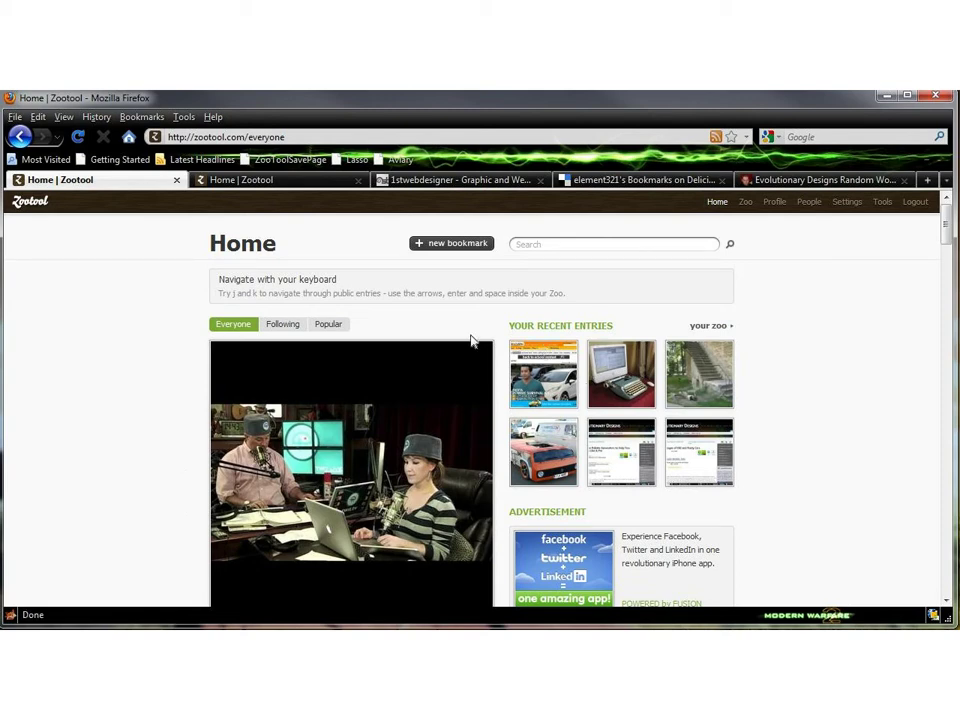
- Show the home page entries from everyone and browse the feed of recently bookmarked items
{"action": "mouse_move", "coordinate": [483, 306]}
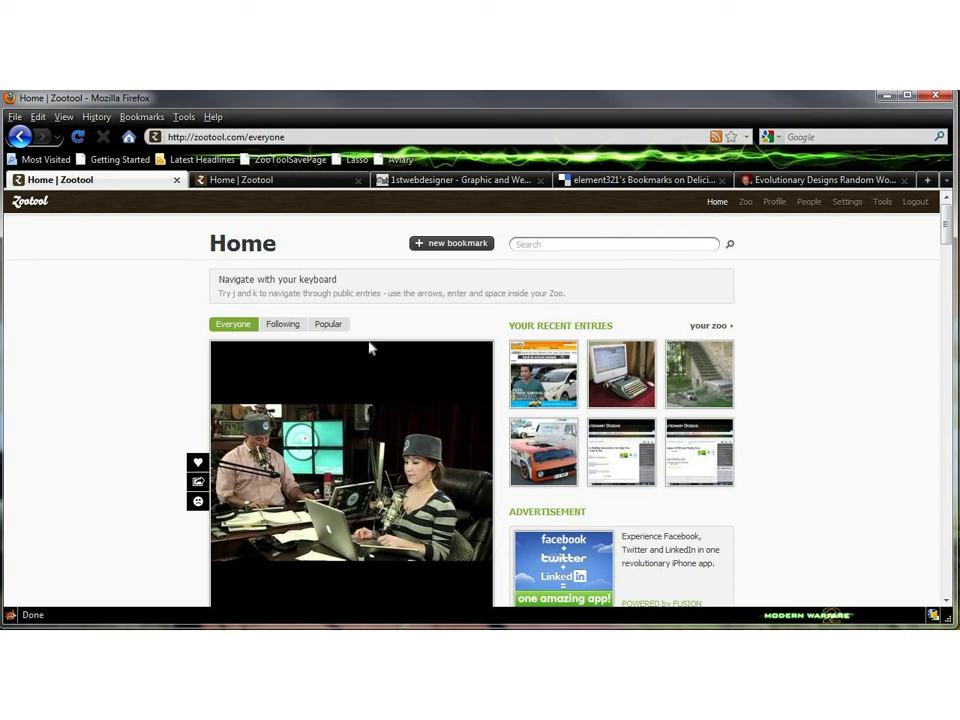
{"action": "left_click", "coordinate": [230, 325]}
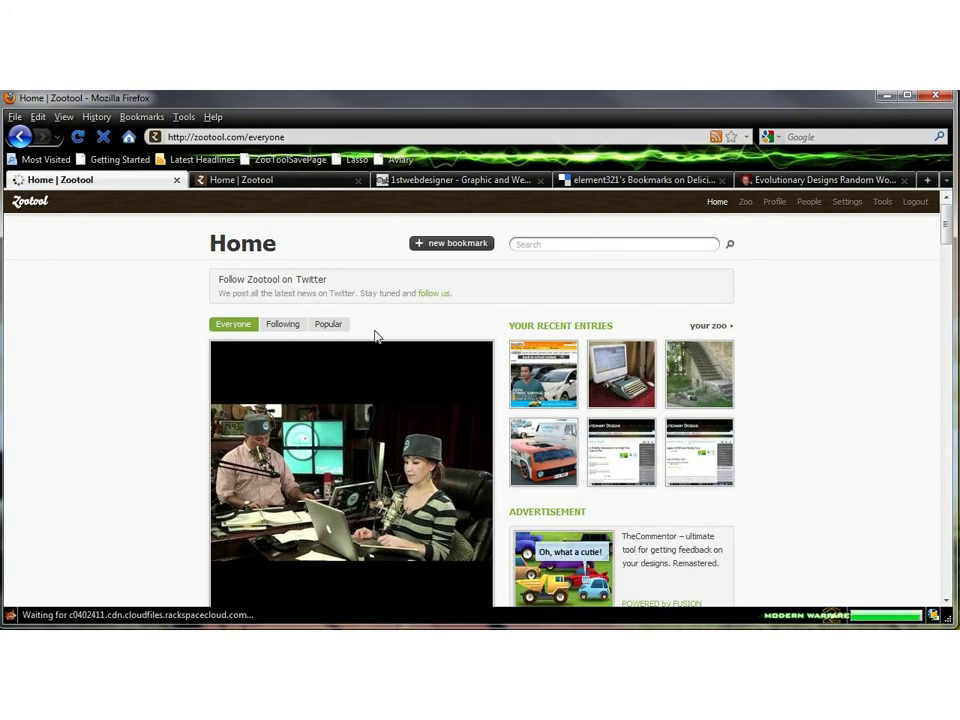
{"action": "scroll", "coordinate": [354, 317], "scroll_direction": "down", "scroll_amount": 2}
{"action": "scroll", "coordinate": [355, 315], "scroll_direction": "down", "scroll_amount": 4}
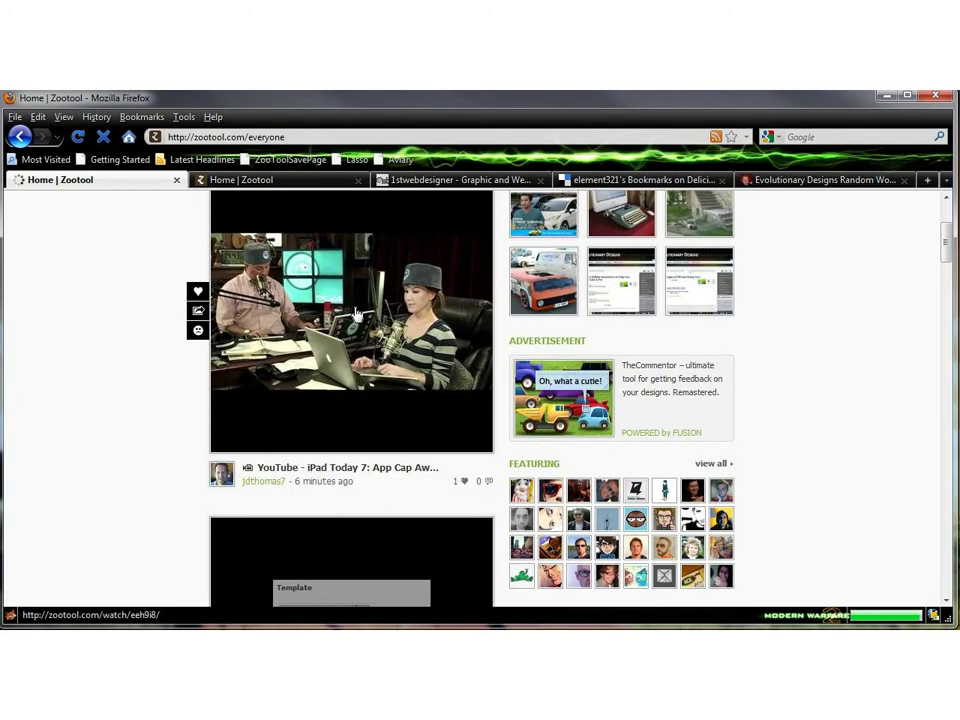
{"action": "scroll", "coordinate": [352, 309], "scroll_direction": "down", "scroll_amount": 5}
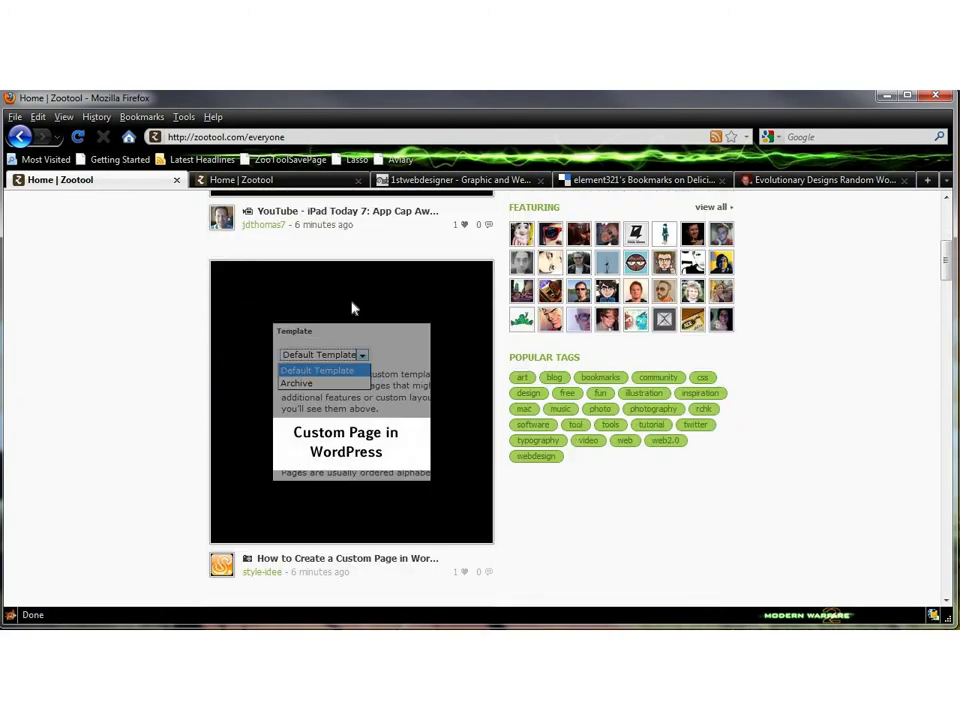
{"action": "scroll", "coordinate": [352, 308], "scroll_direction": "down", "scroll_amount": 7}
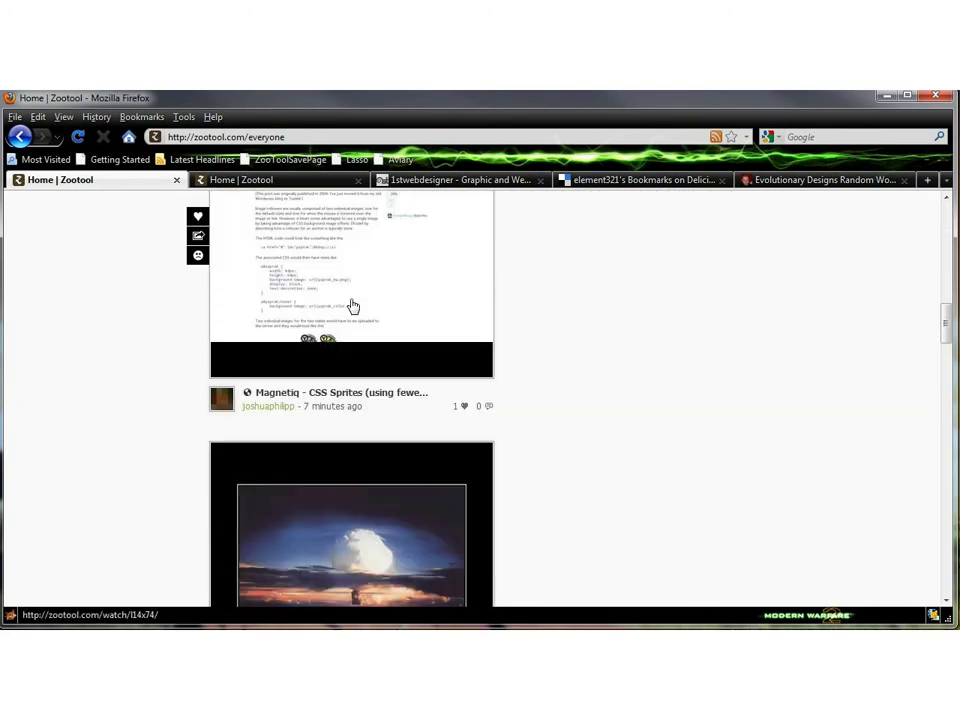
{"action": "scroll", "coordinate": [352, 306], "scroll_direction": "up", "scroll_amount": 5}
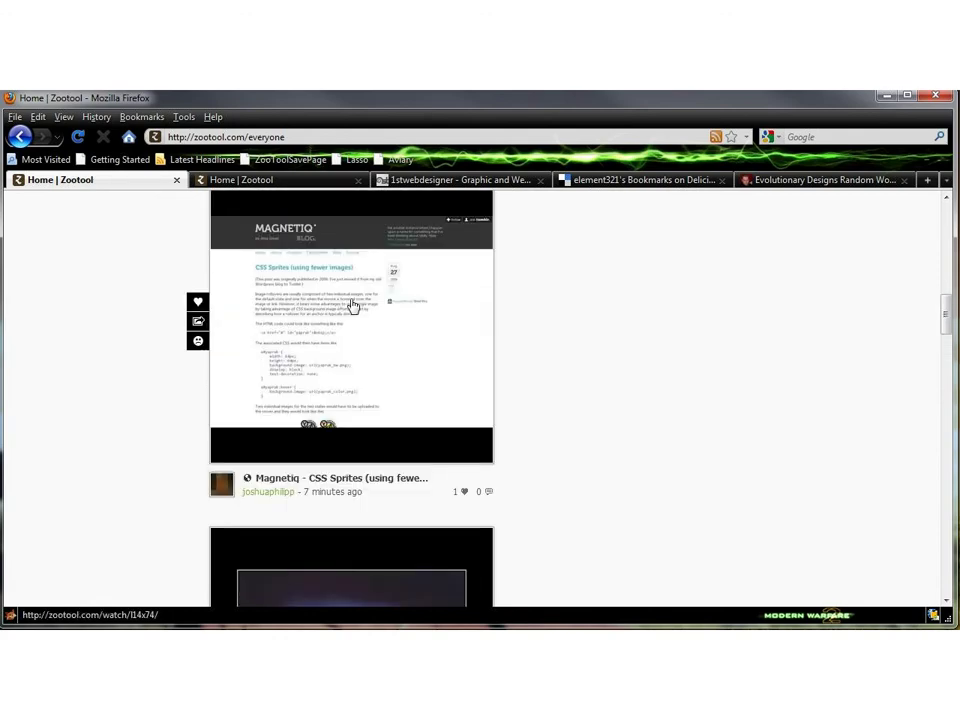
{"action": "scroll", "coordinate": [352, 306], "scroll_direction": "up", "scroll_amount": 7}
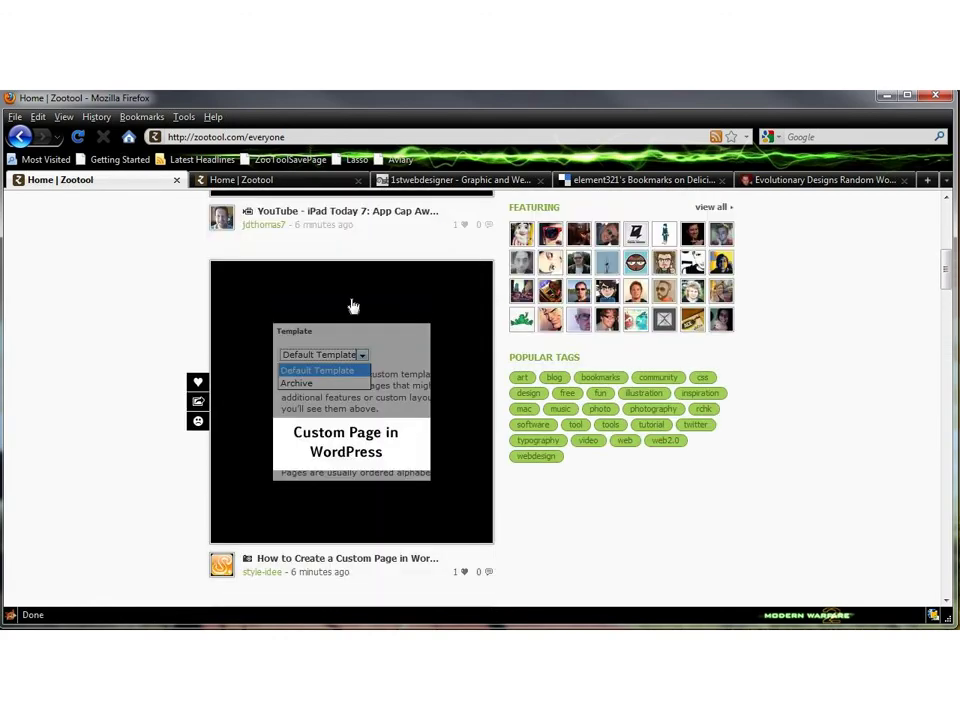
{"action": "scroll", "coordinate": [352, 306], "scroll_direction": "up", "scroll_amount": 7}
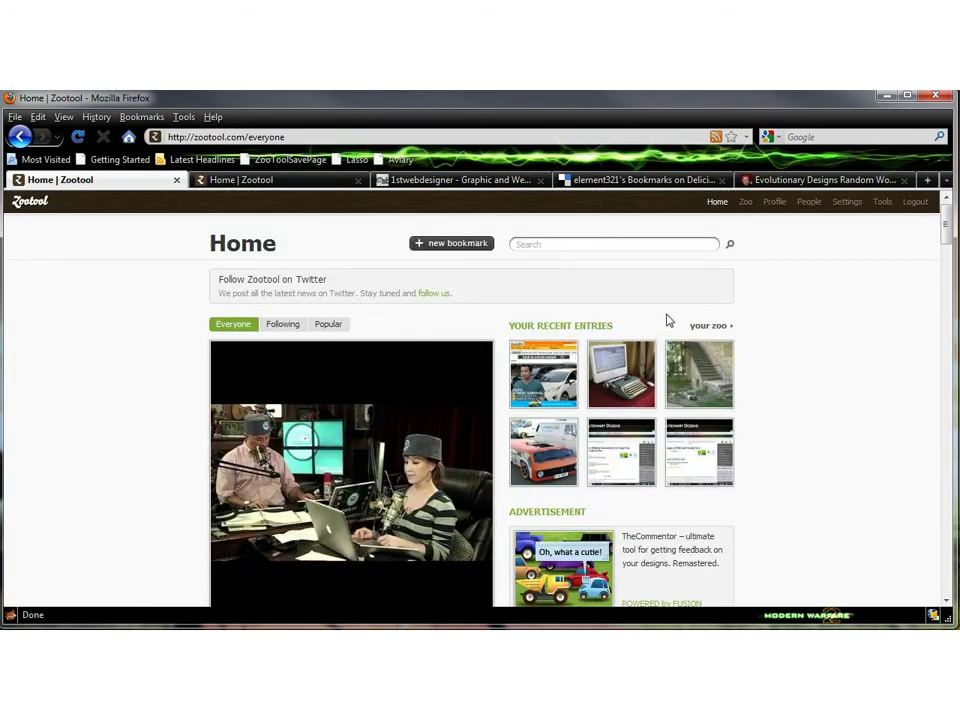
- Open the personal Zoo and look through all the saved items in the collection
{"action": "left_click", "coordinate": [741, 206]}
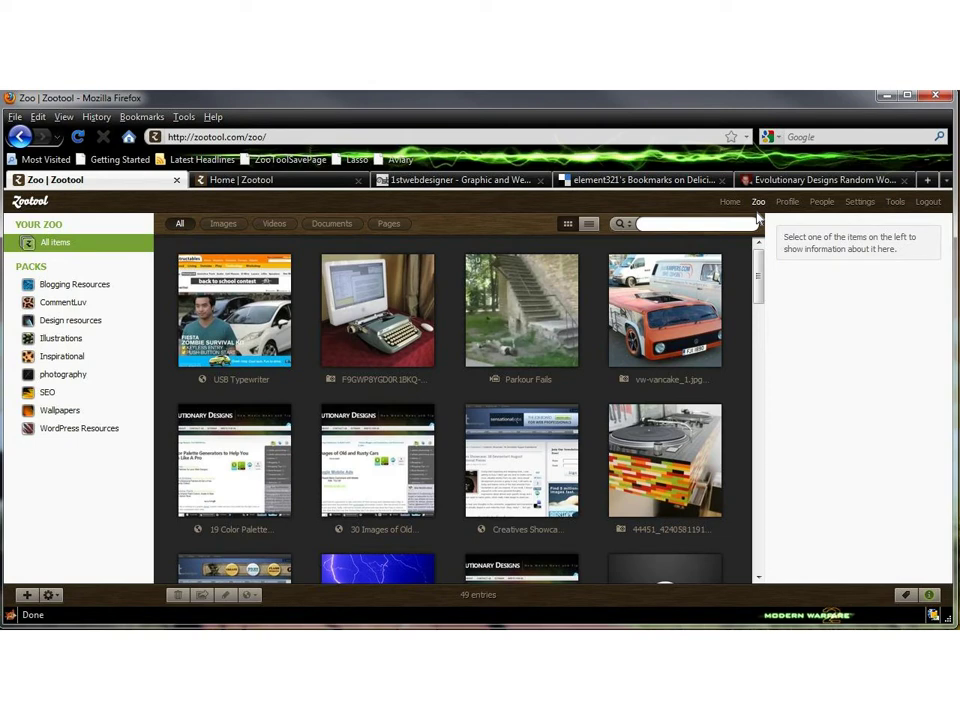
{"action": "scroll", "coordinate": [524, 378], "scroll_direction": "down", "scroll_amount": 3}
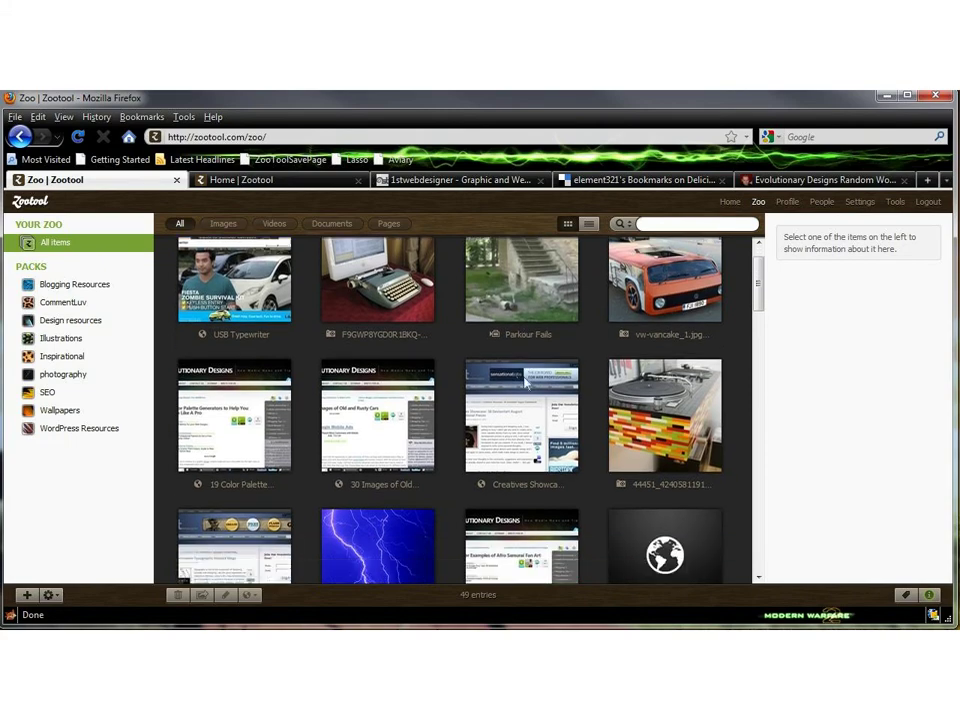
{"action": "scroll", "coordinate": [606, 456], "scroll_direction": "down", "scroll_amount": 4}
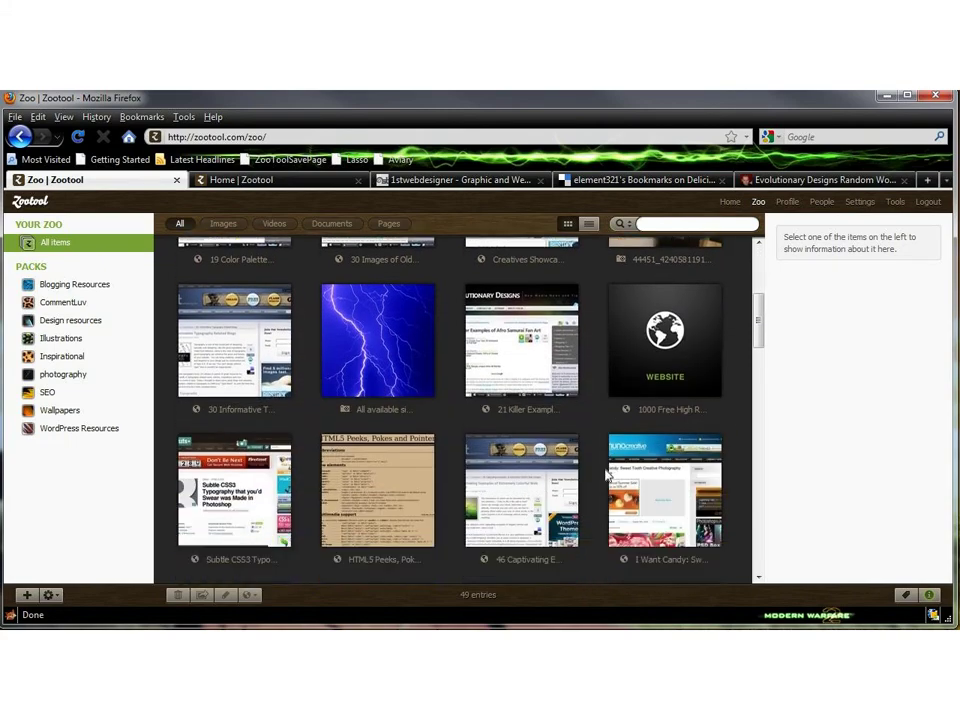
{"action": "scroll", "coordinate": [606, 456], "scroll_direction": "down", "scroll_amount": 4}
{"action": "scroll", "coordinate": [455, 330], "scroll_direction": "down", "scroll_amount": 5}
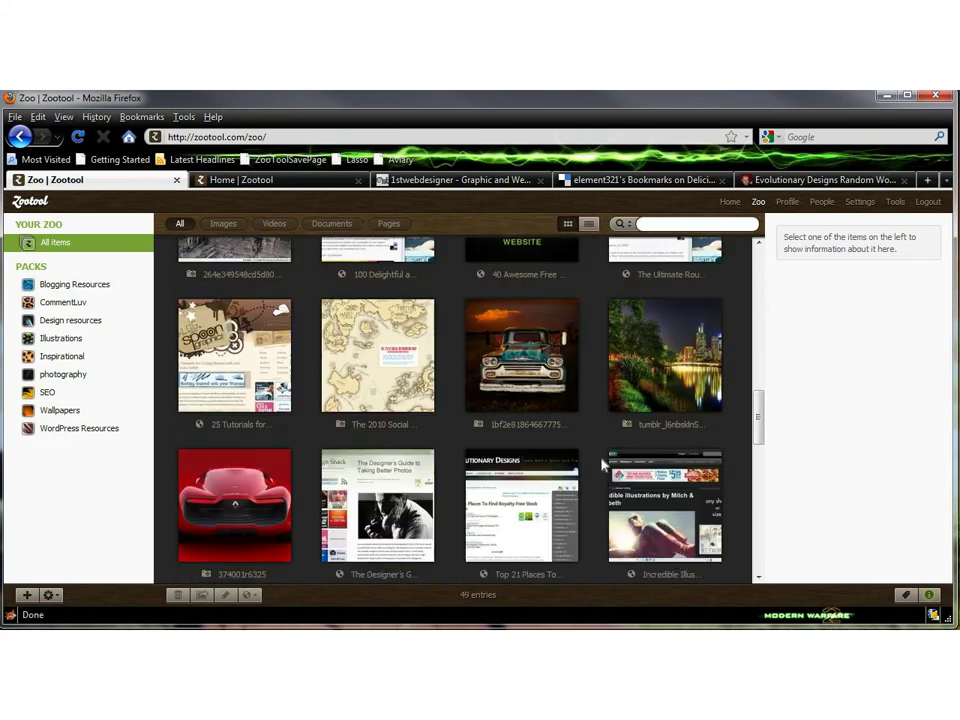
{"action": "scroll", "coordinate": [446, 372], "scroll_direction": "down", "scroll_amount": 1}
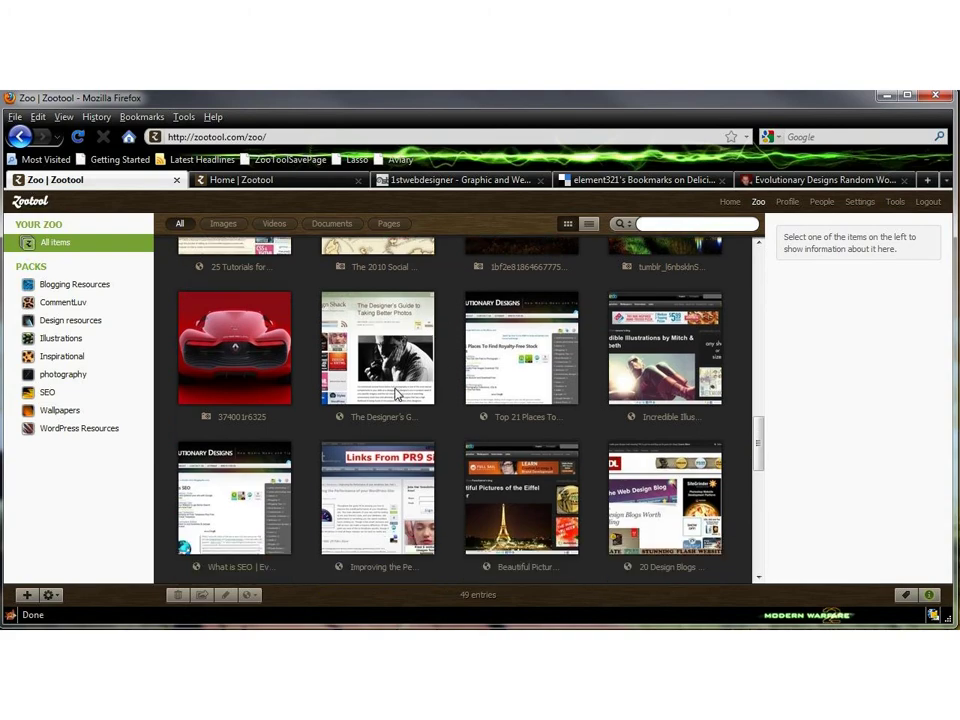
{"action": "scroll", "coordinate": [397, 393], "scroll_direction": "down", "scroll_amount": 12}
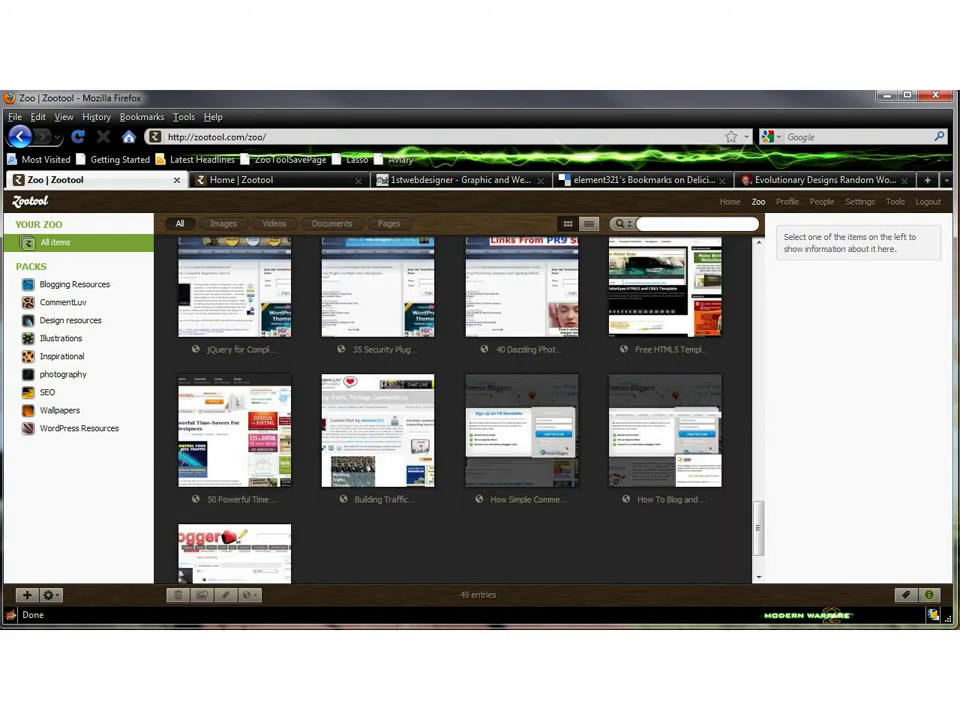
{"action": "scroll", "coordinate": [396, 393], "scroll_direction": "up", "scroll_amount": 8}
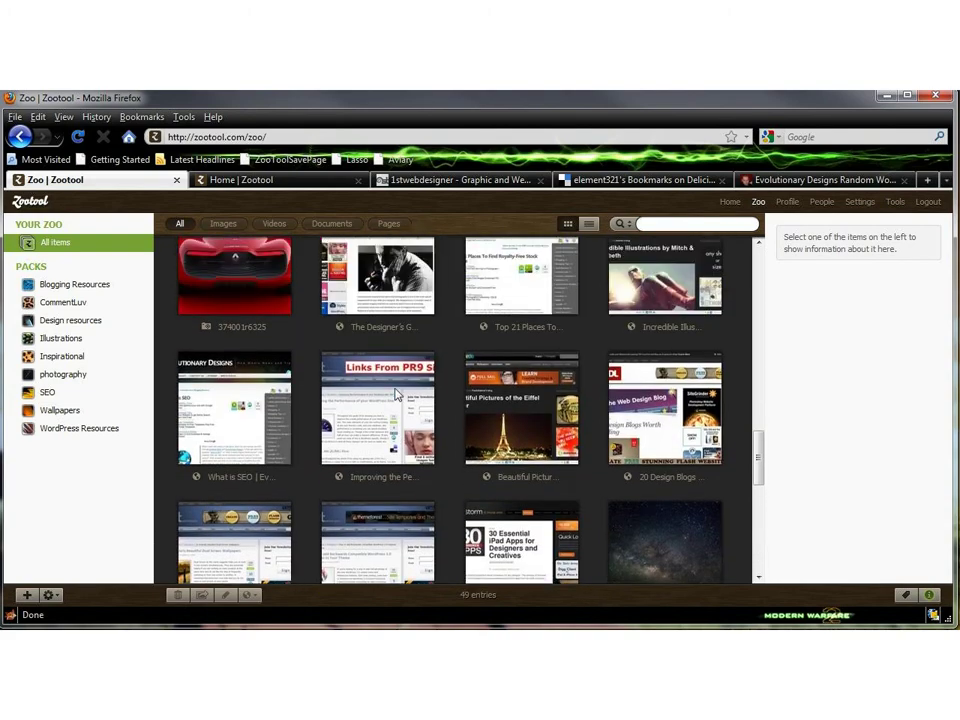
{"action": "scroll", "coordinate": [396, 393], "scroll_direction": "up", "scroll_amount": 10}
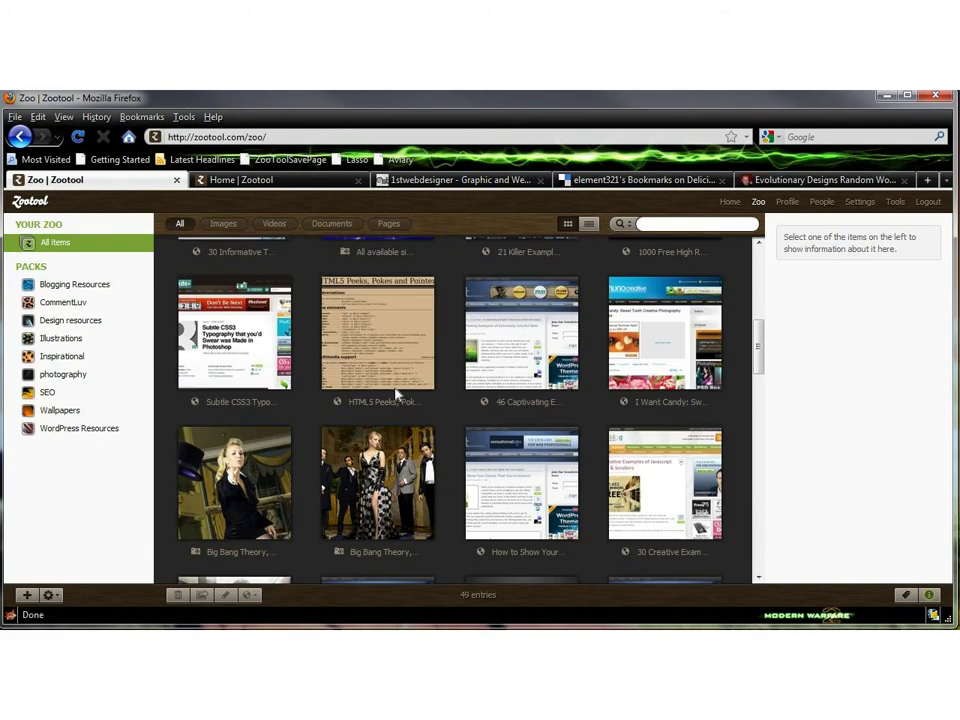
{"action": "scroll", "coordinate": [397, 395], "scroll_direction": "up", "scroll_amount": 3}
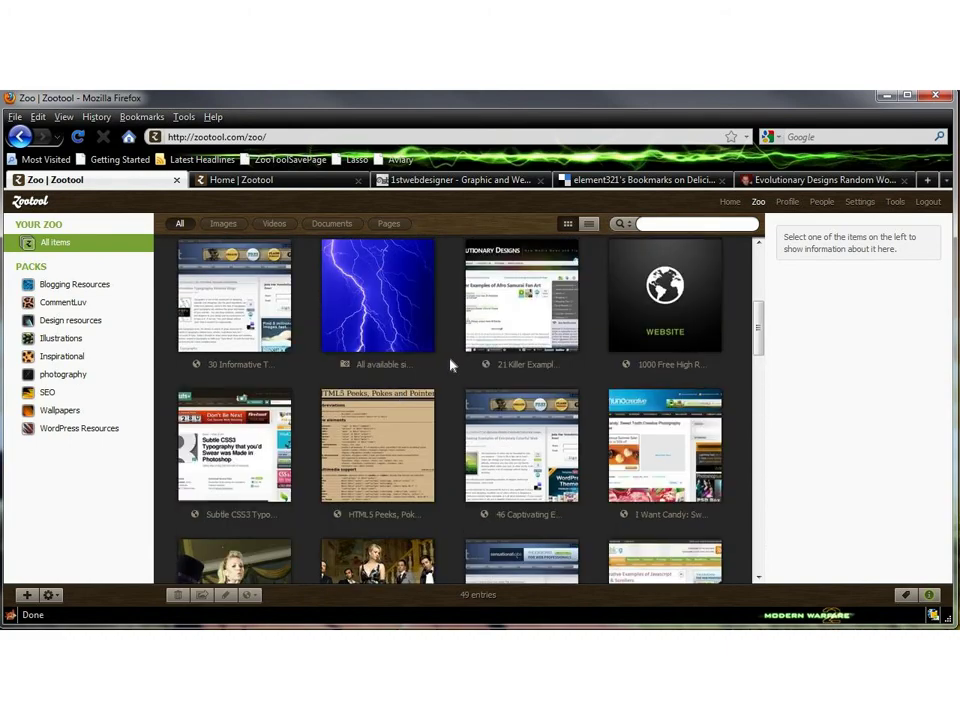
- View the contents of each pack in turn, from Blogging Resources through WordPress Resources
{"action": "left_click", "coordinate": [77, 285]}
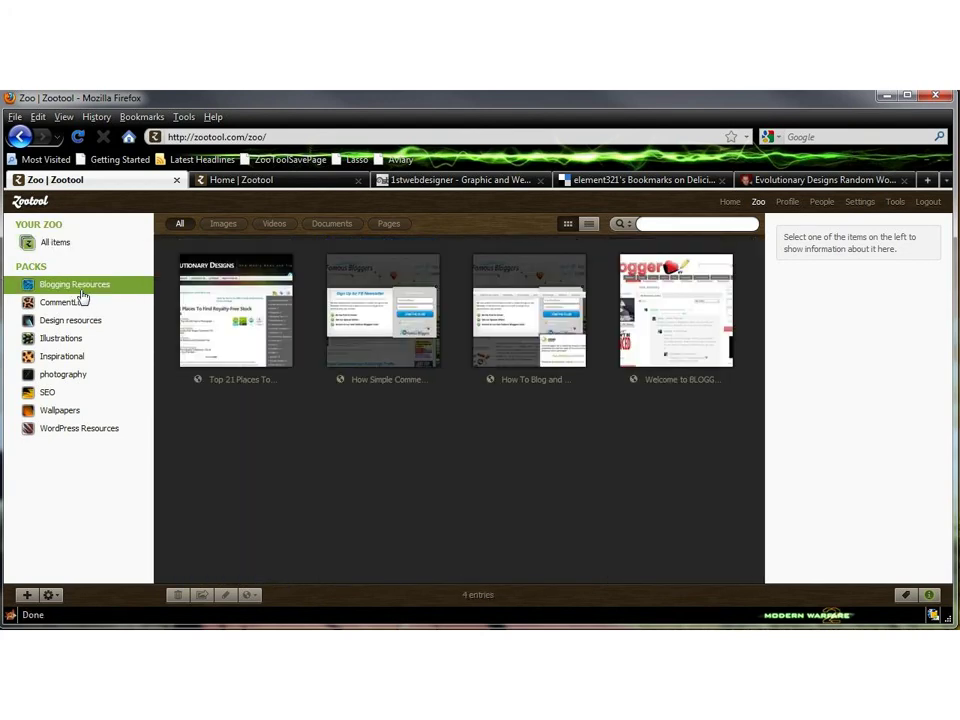
{"action": "left_click", "coordinate": [64, 306]}
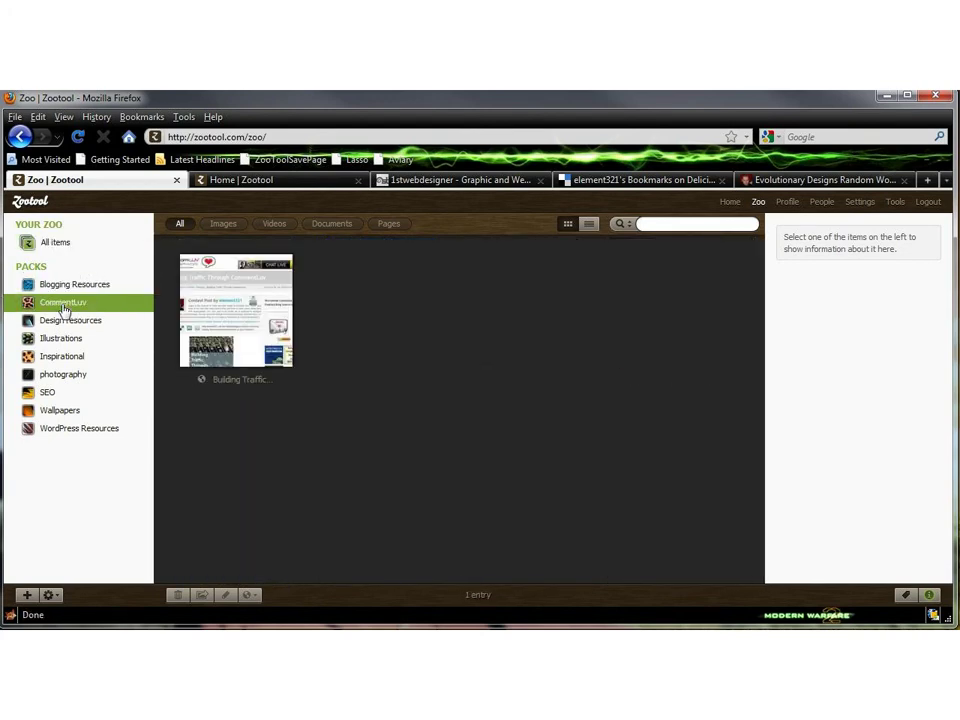
{"action": "left_click", "coordinate": [65, 324]}
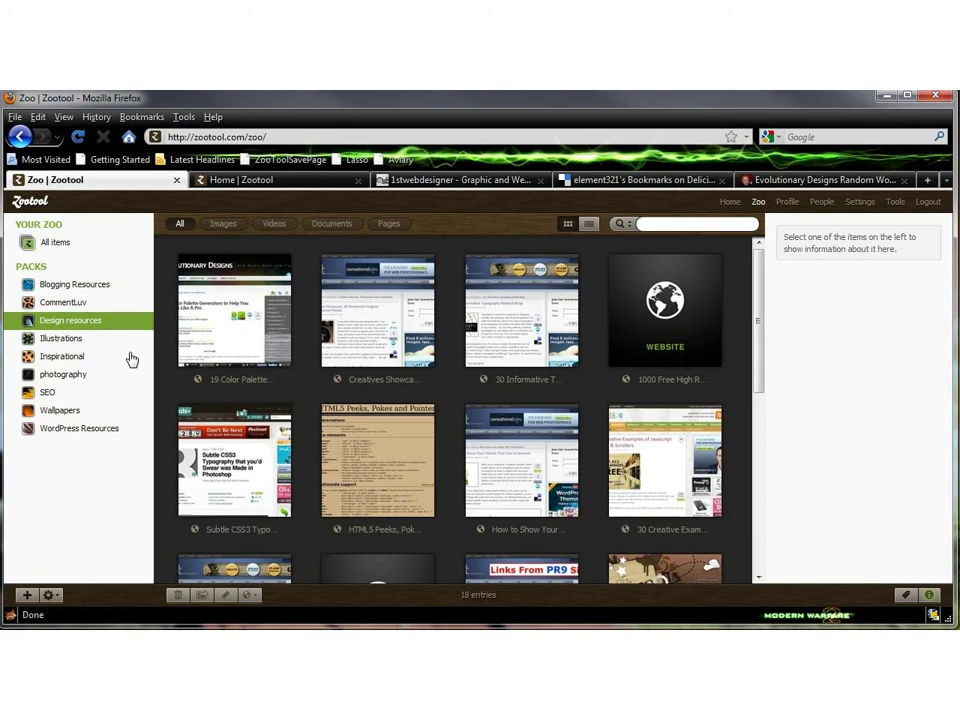
{"action": "left_click", "coordinate": [60, 341]}
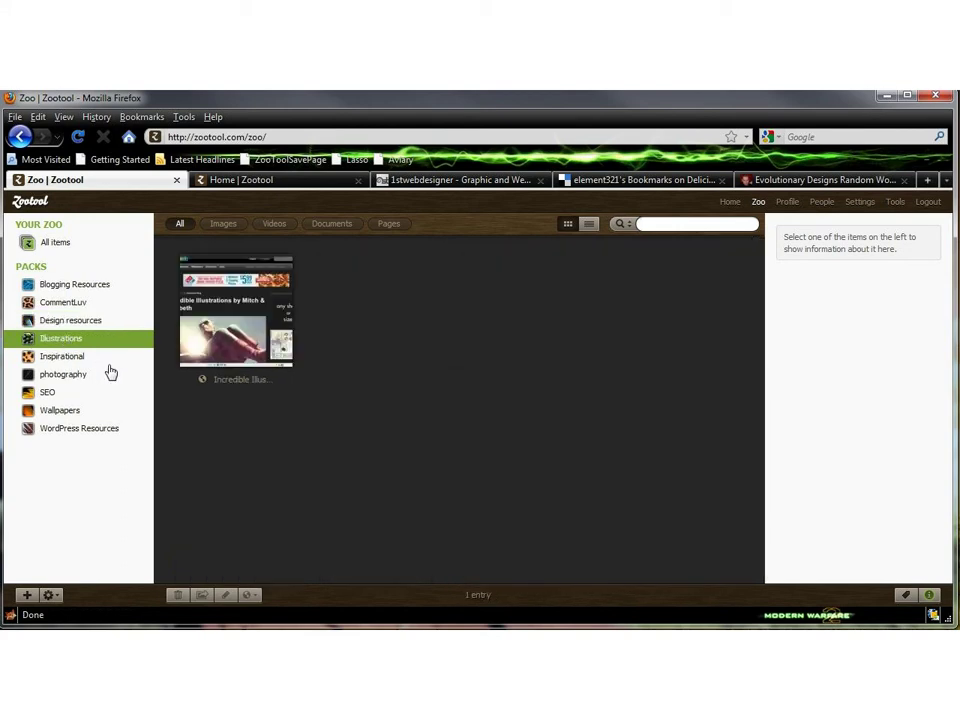
{"action": "left_click", "coordinate": [72, 358]}
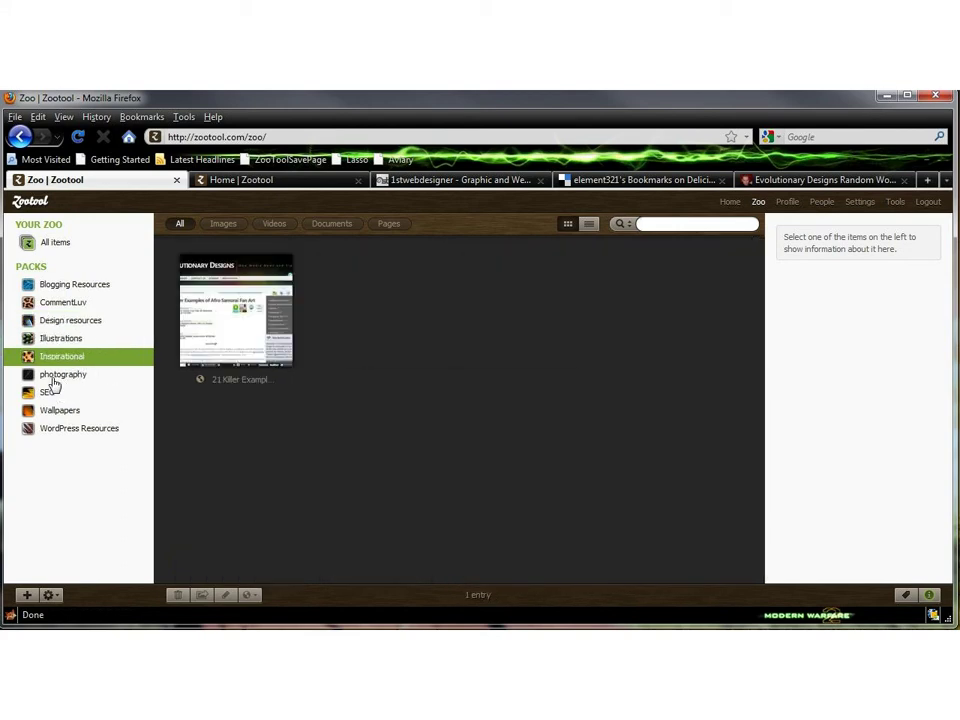
{"action": "left_click", "coordinate": [53, 378]}
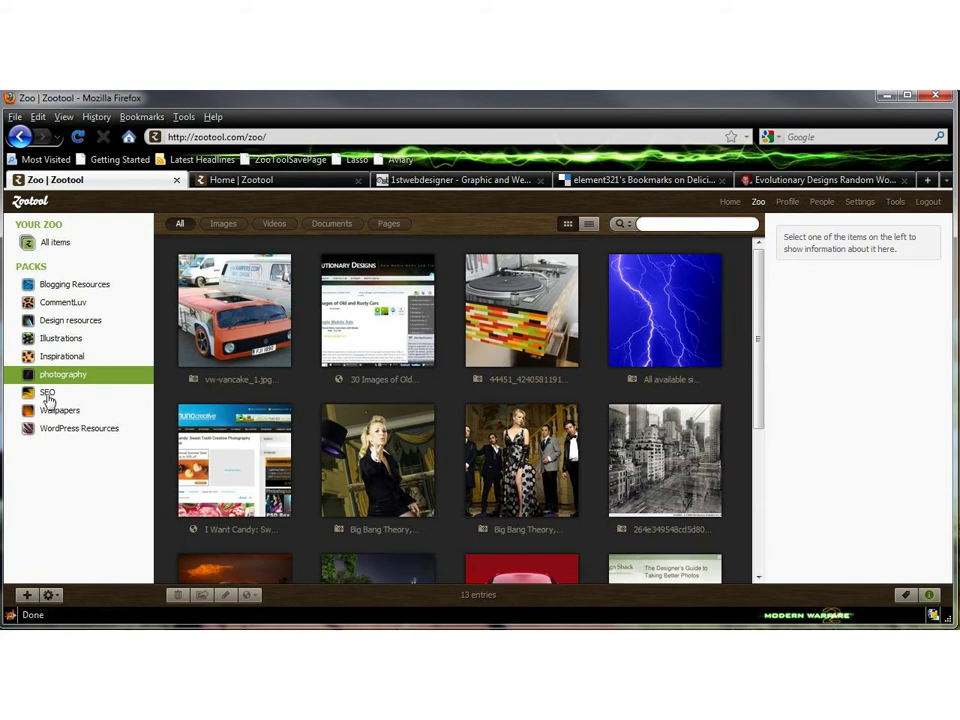
{"action": "left_click", "coordinate": [54, 394]}
{"action": "left_click", "coordinate": [58, 411]}
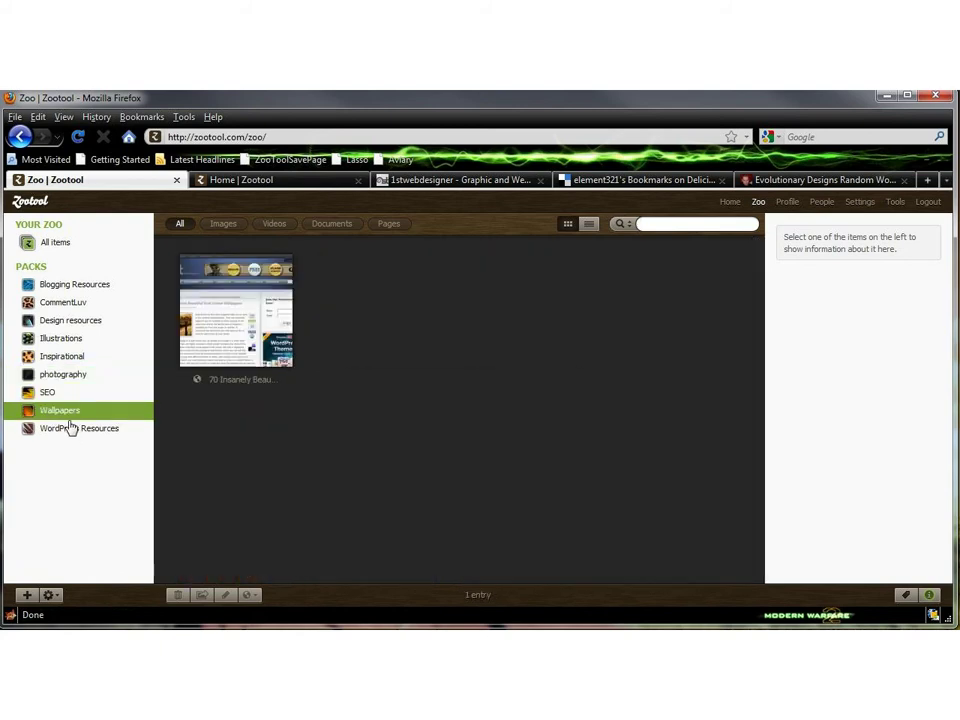
{"action": "left_click", "coordinate": [70, 428]}
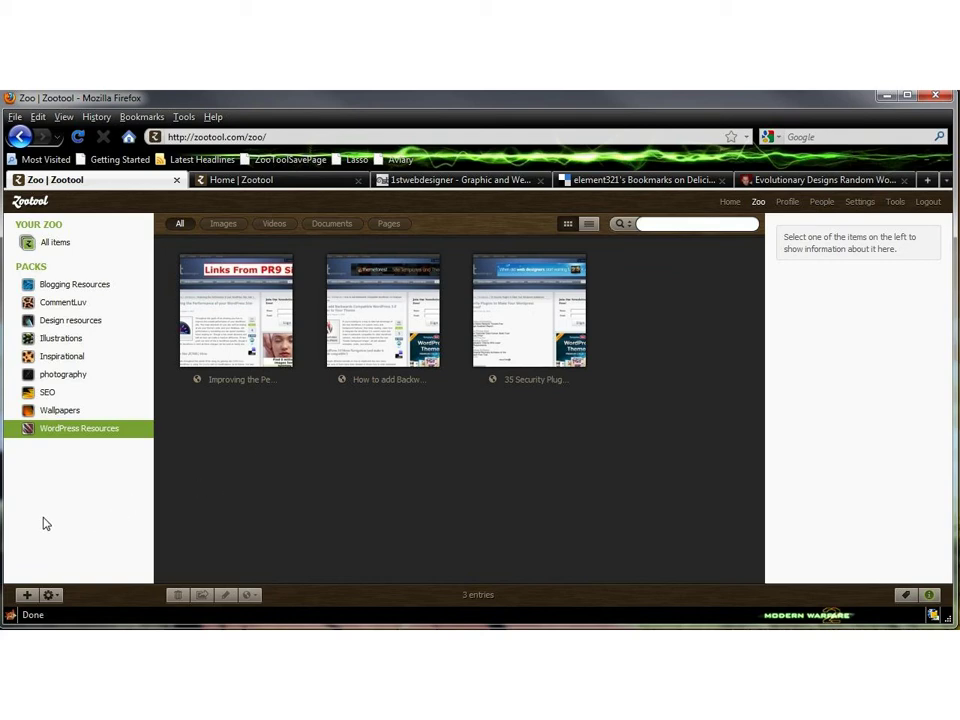
- Create an empty pack with the default name New pack, then return to the WordPress Resources pack
{"action": "left_click", "coordinate": [27, 594]}
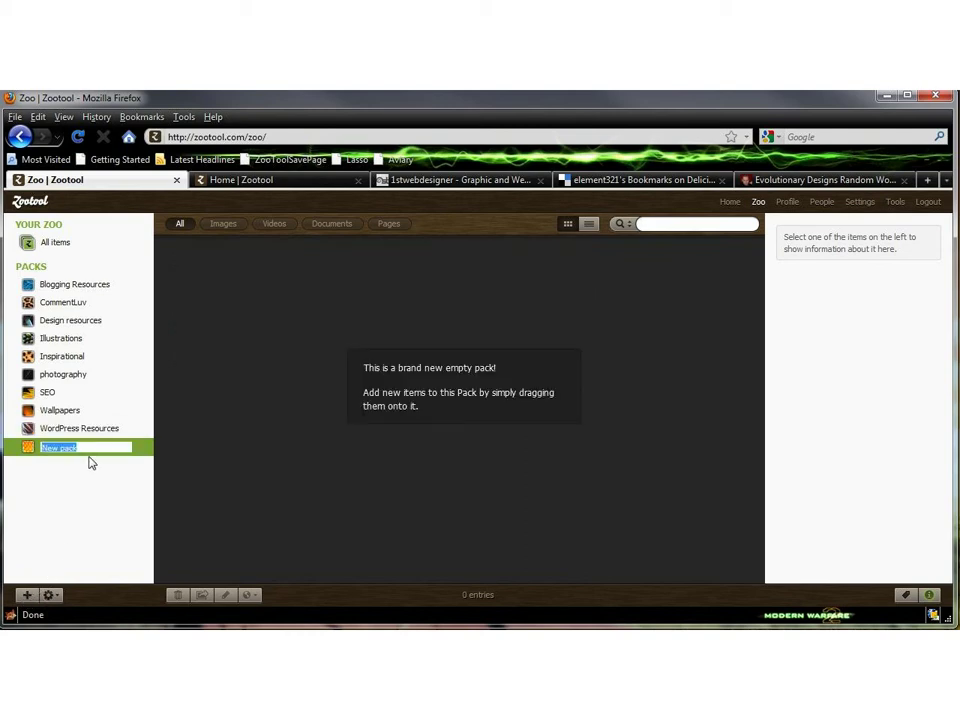
{"action": "key", "text": "End"}
{"action": "key", "text": "Return"}
{"action": "left_click", "coordinate": [47, 428]}
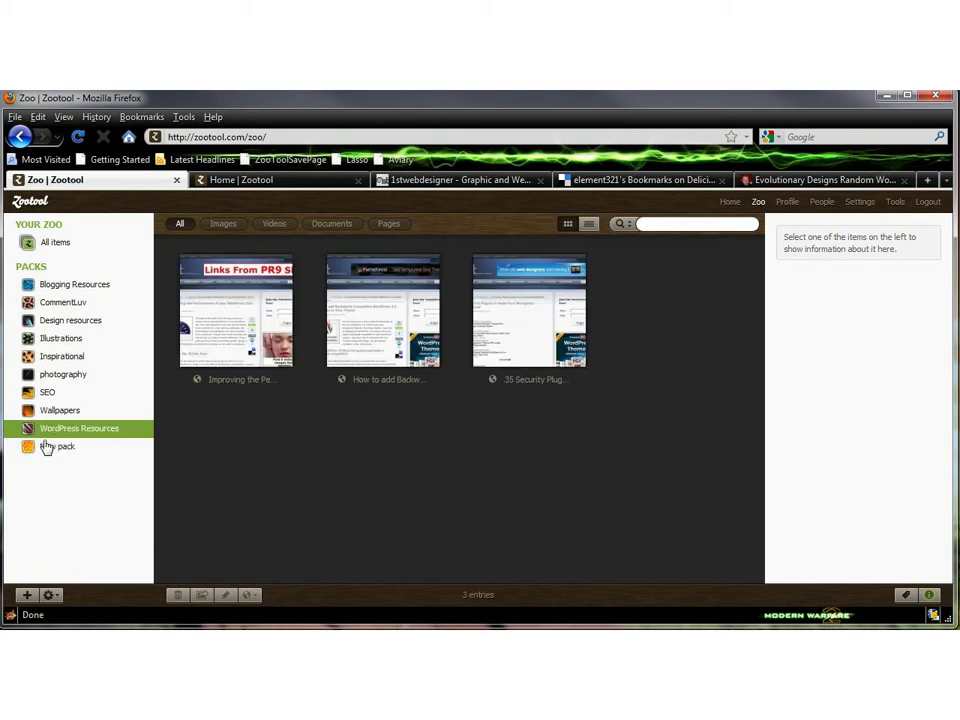
- Delete the empty pack named New pack and confirm its removal
{"action": "left_click", "coordinate": [45, 446]}
{"action": "left_click", "coordinate": [52, 596]}
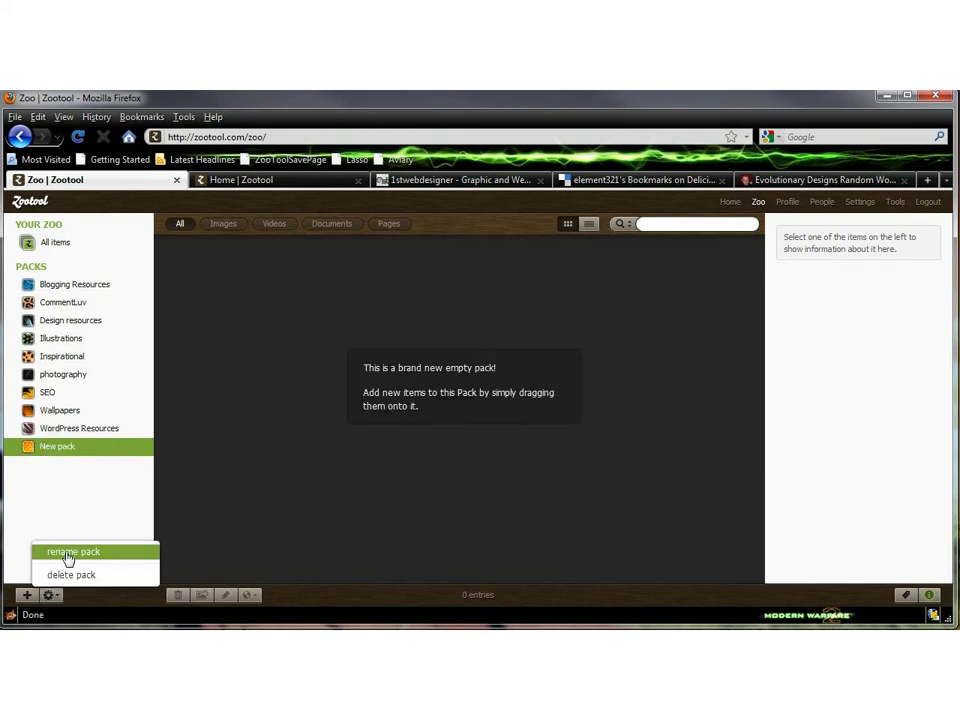
{"action": "left_click", "coordinate": [70, 575]}
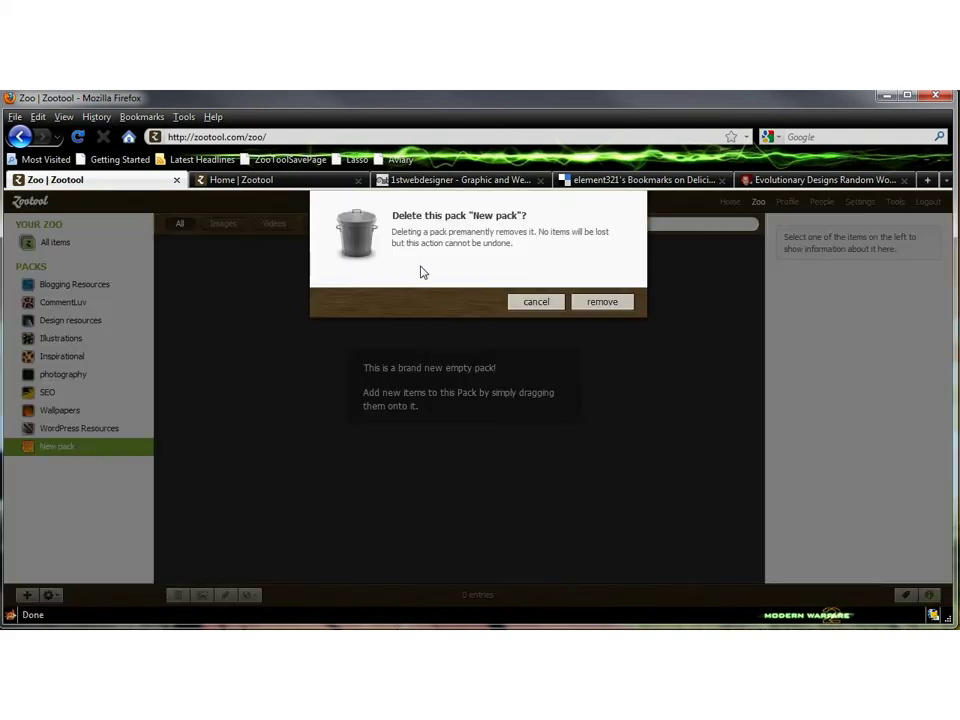
{"action": "left_click", "coordinate": [600, 303]}
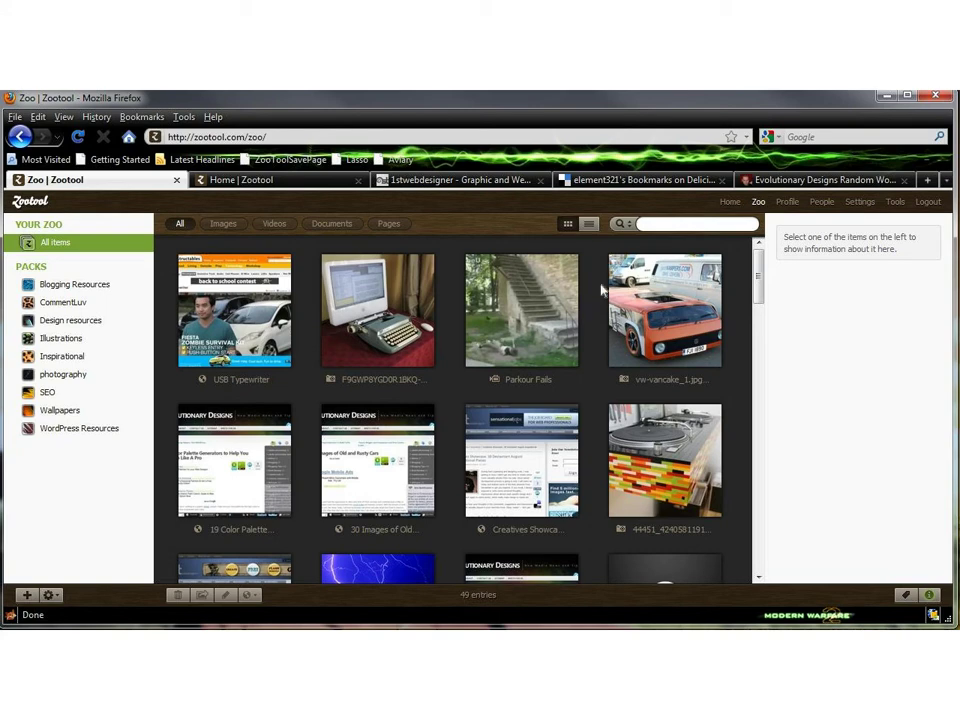
- Open the personal profile page and look through its public entries, linked sites and followed members
{"action": "left_click", "coordinate": [789, 203]}
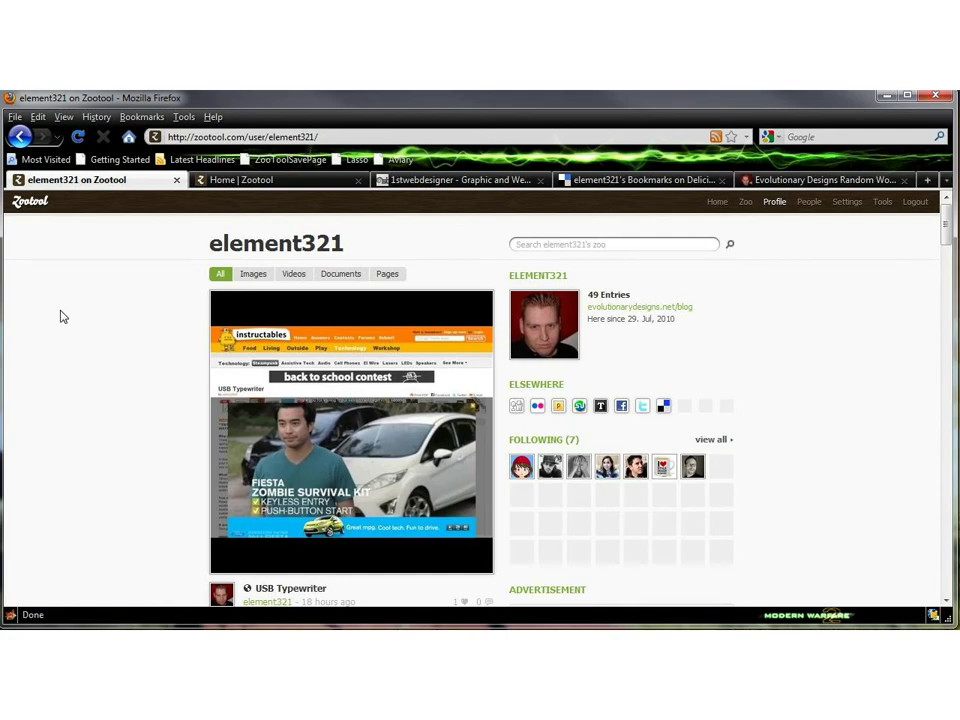
{"action": "scroll", "coordinate": [62, 316], "scroll_direction": "down", "scroll_amount": 3}
{"action": "scroll", "coordinate": [64, 316], "scroll_direction": "up", "scroll_amount": 3}
{"action": "scroll", "coordinate": [81, 331], "scroll_direction": "down", "scroll_amount": 7}
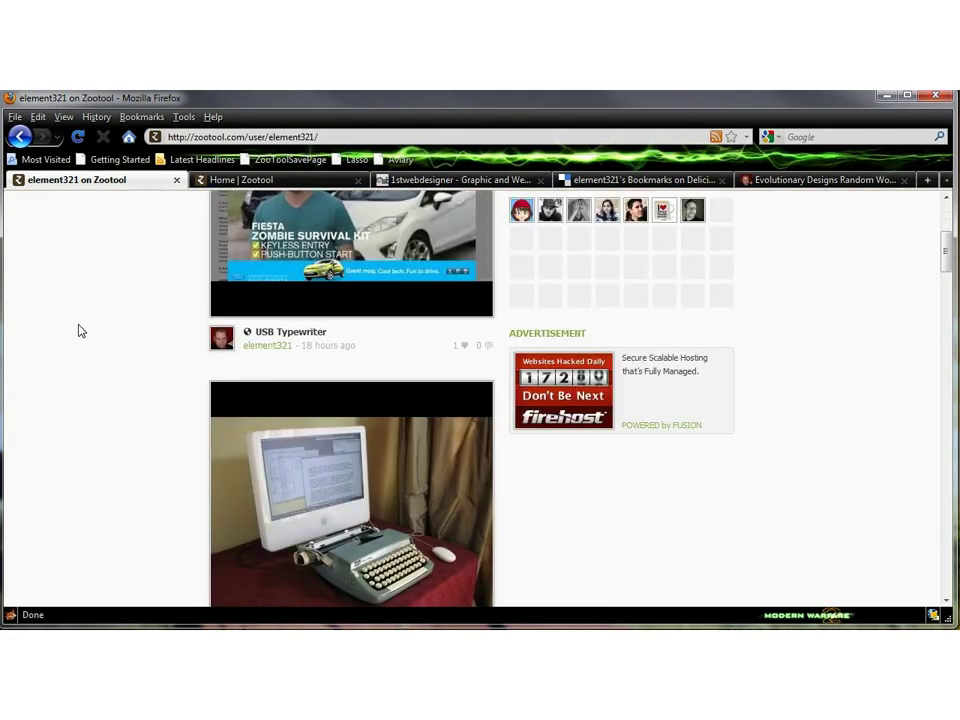
{"action": "scroll", "coordinate": [81, 331], "scroll_direction": "up", "scroll_amount": 4}
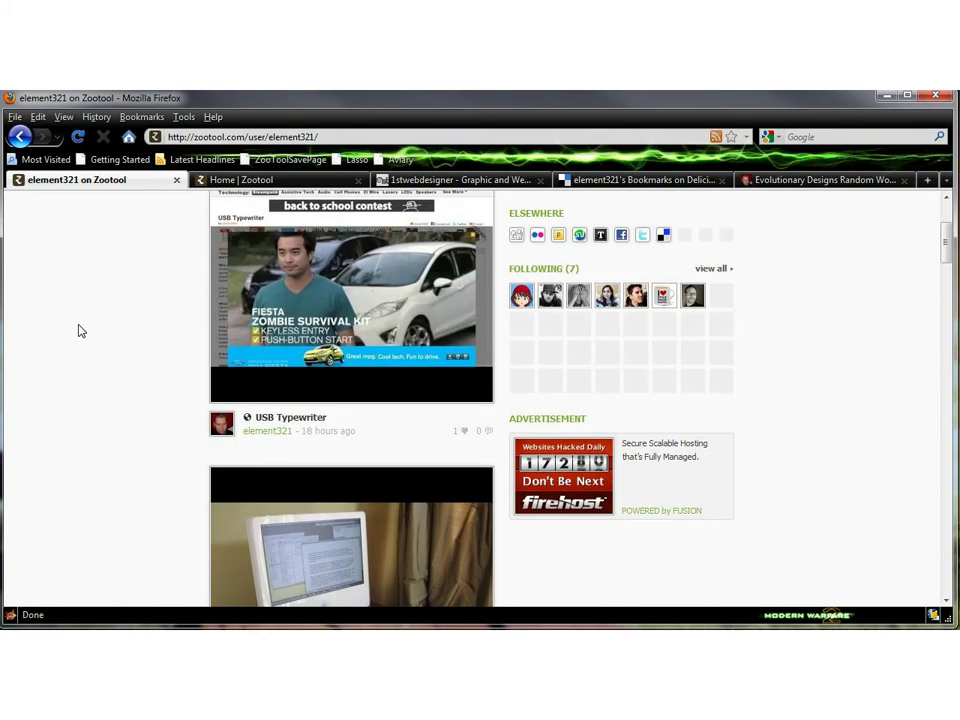
{"action": "scroll", "coordinate": [81, 331], "scroll_direction": "up", "scroll_amount": 3}
- Filter the profile's entries to Images and browse the saved pictures
{"action": "left_click", "coordinate": [253, 273]}
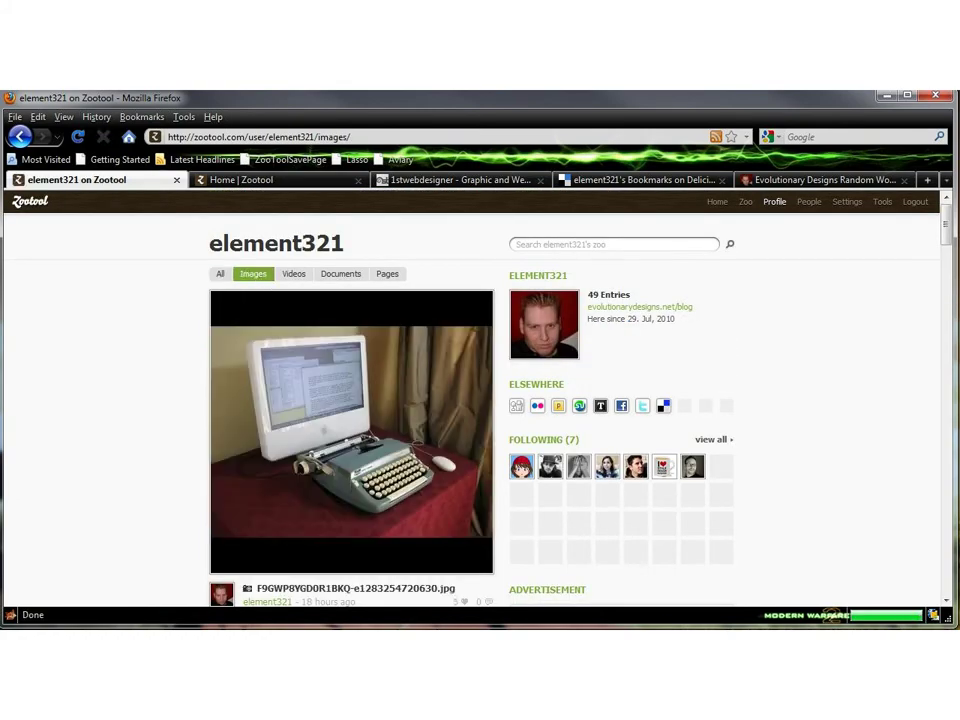
{"action": "scroll", "coordinate": [146, 323], "scroll_direction": "down", "scroll_amount": 2}
{"action": "scroll", "coordinate": [146, 323], "scroll_direction": "down", "scroll_amount": 3}
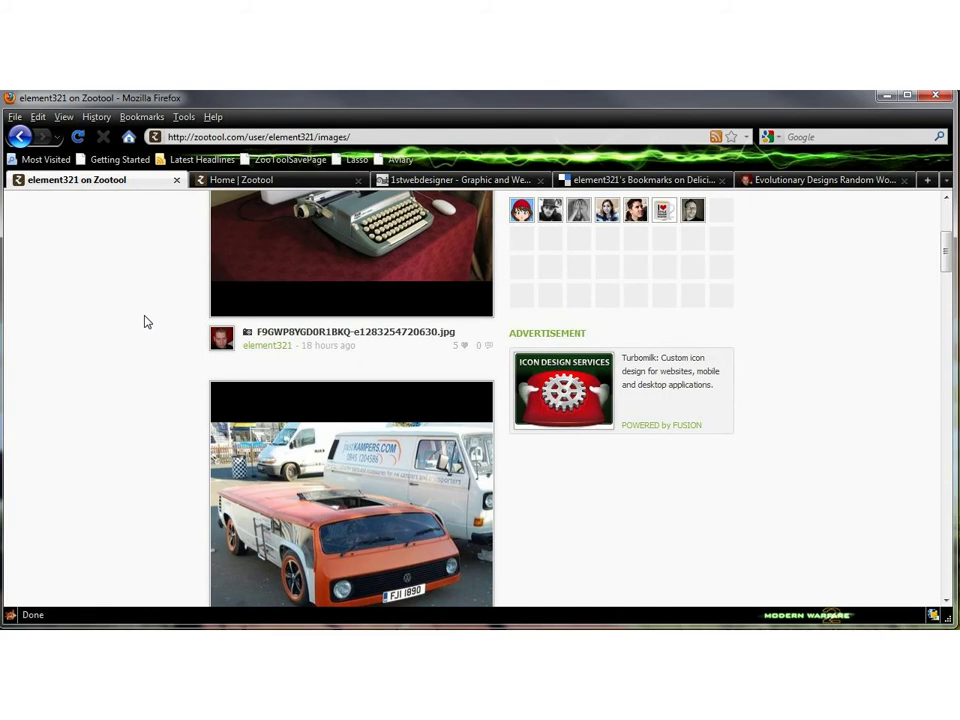
{"action": "scroll", "coordinate": [144, 321], "scroll_direction": "down", "scroll_amount": 9}
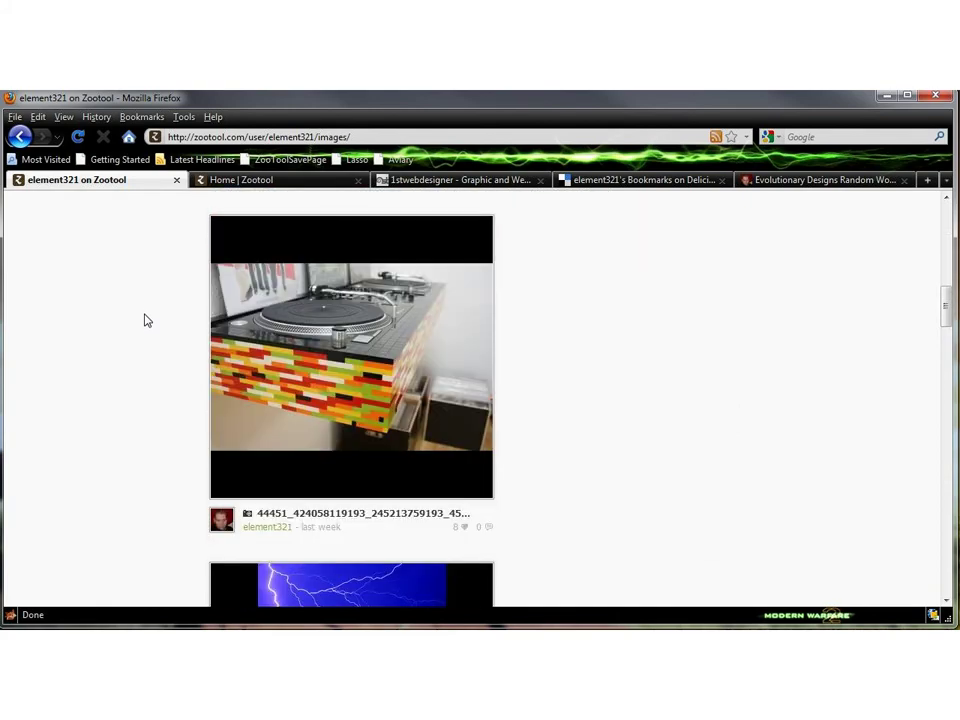
{"action": "scroll", "coordinate": [145, 321], "scroll_direction": "down", "scroll_amount": 5}
{"action": "scroll", "coordinate": [146, 321], "scroll_direction": "up", "scroll_amount": 18}
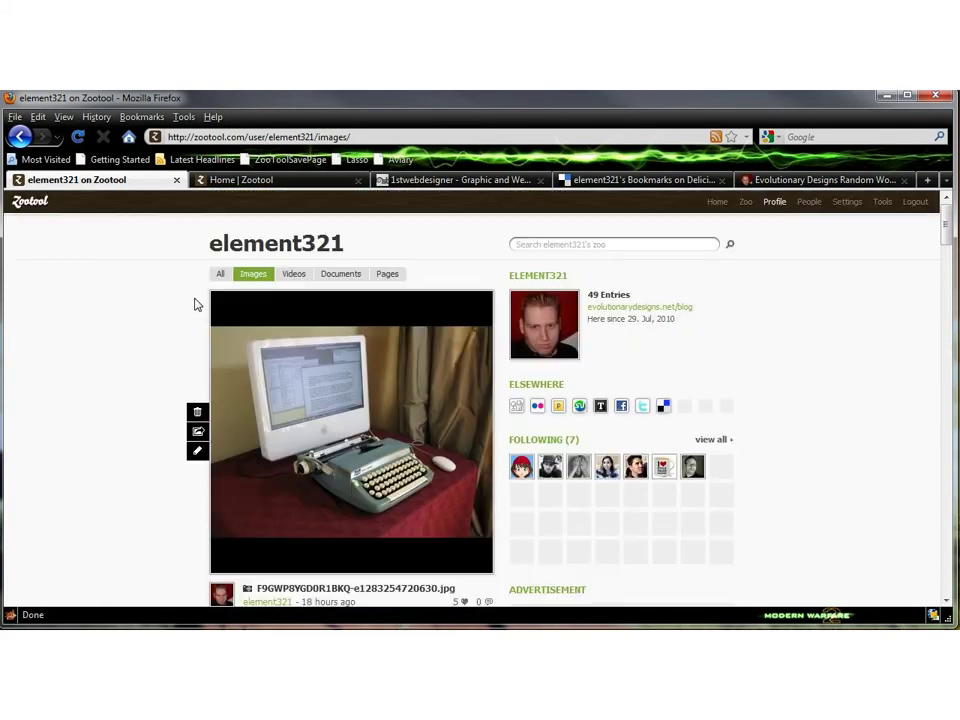
- View the profile's entries filtered by Videos, Documents and Pages in turn
{"action": "left_click", "coordinate": [293, 274]}
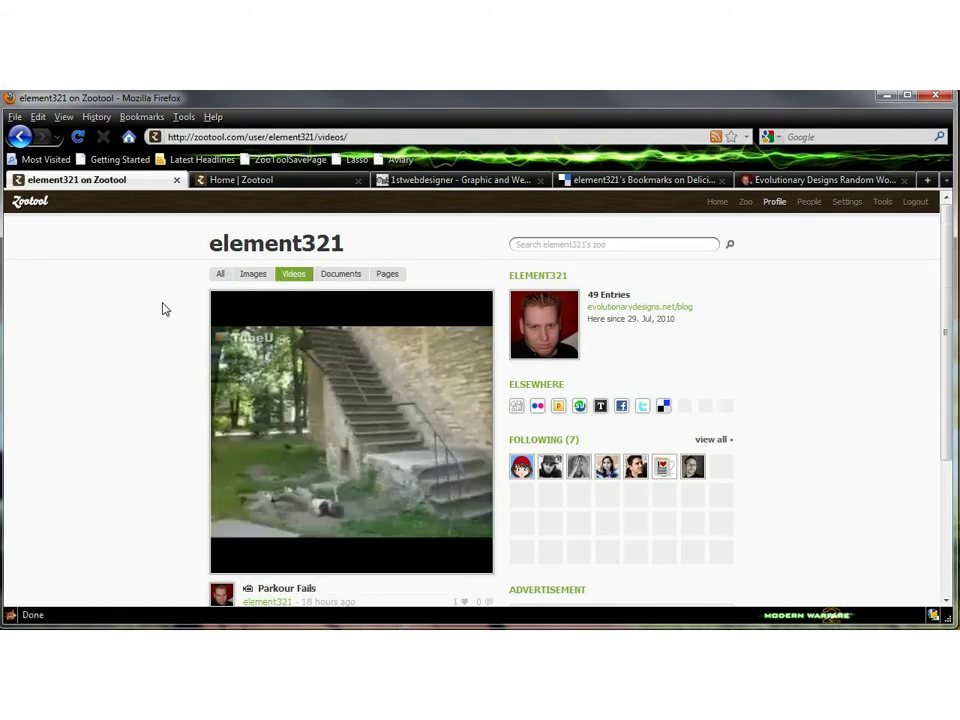
{"action": "scroll", "coordinate": [162, 308], "scroll_direction": "down", "scroll_amount": 3}
{"action": "scroll", "coordinate": [162, 308], "scroll_direction": "up", "scroll_amount": 3}
{"action": "left_click", "coordinate": [326, 280]}
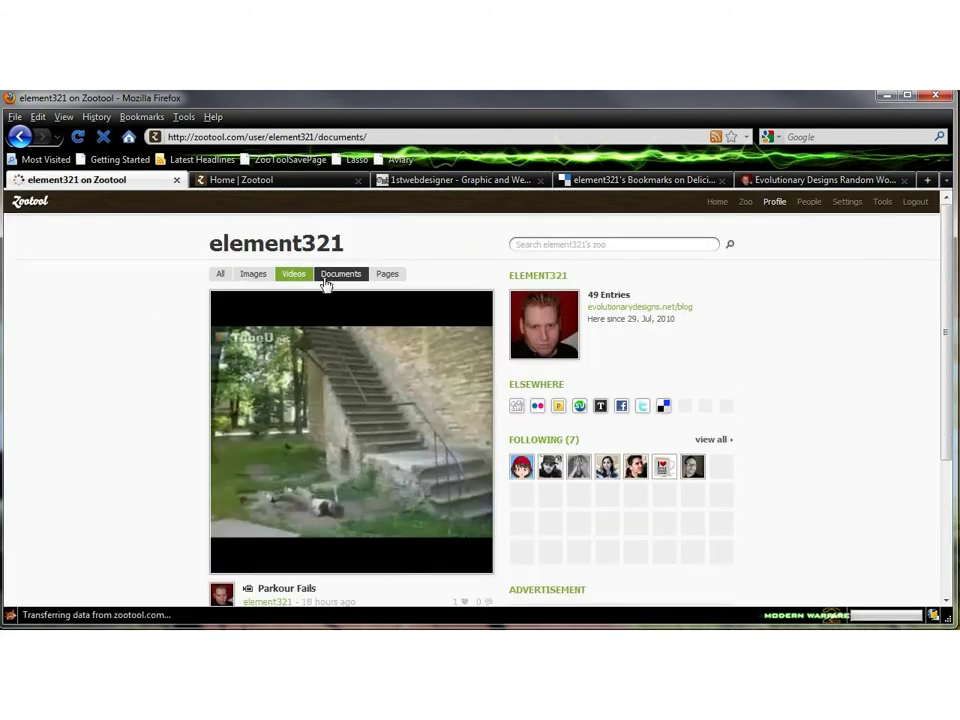
{"action": "left_click", "coordinate": [381, 280]}
{"action": "scroll", "coordinate": [381, 283], "scroll_direction": "down", "scroll_amount": 2}
{"action": "scroll", "coordinate": [381, 283], "scroll_direction": "up", "scroll_amount": 2}
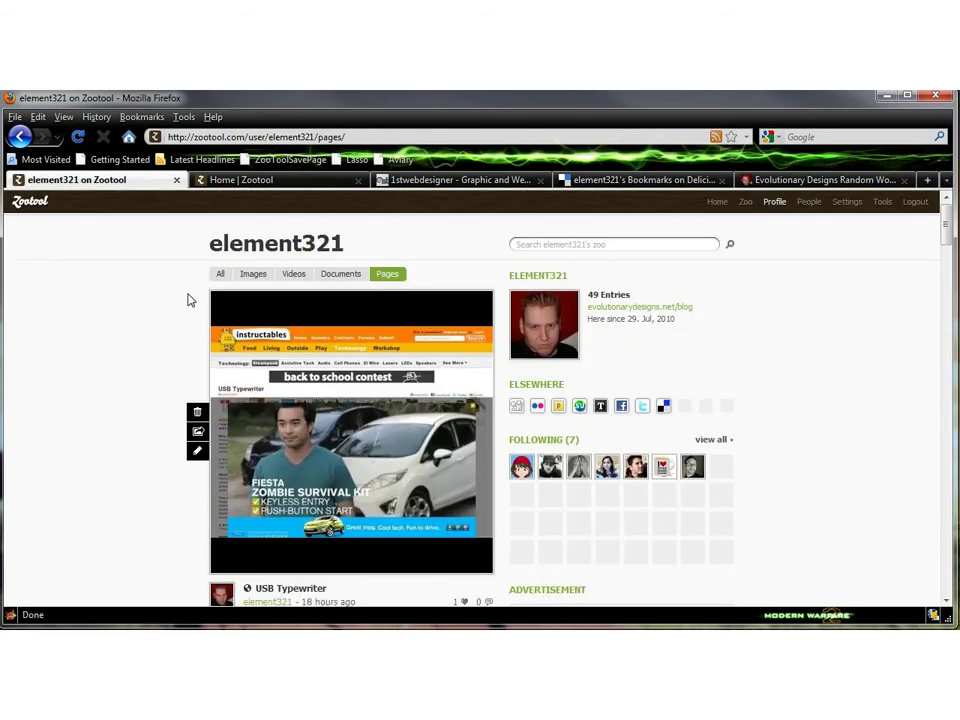
- Show all of the profile's entries again and browse down to the Lego turntable image
{"action": "left_click", "coordinate": [222, 276]}
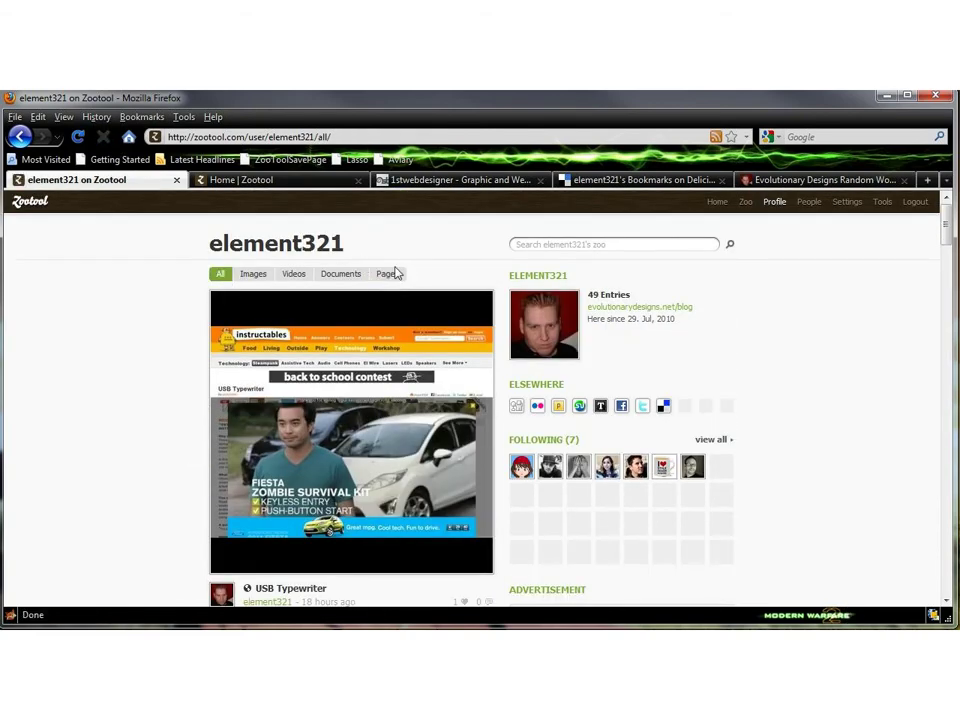
{"action": "scroll", "coordinate": [394, 273], "scroll_direction": "down", "scroll_amount": 15}
{"action": "scroll", "coordinate": [388, 274], "scroll_direction": "down", "scroll_amount": 5}
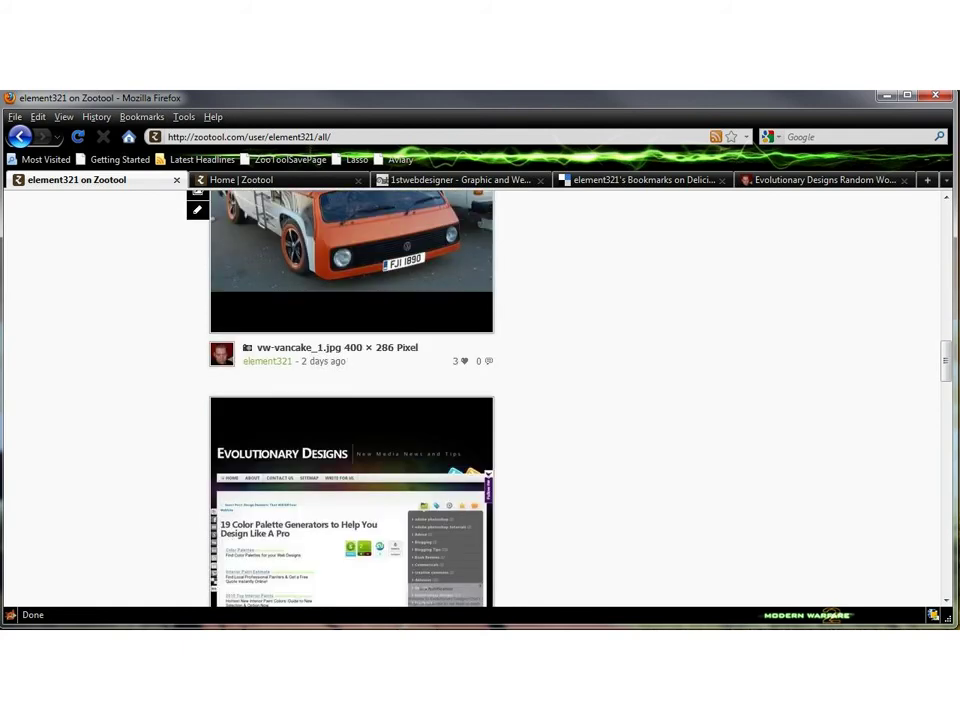
{"action": "scroll", "coordinate": [59, 310], "scroll_direction": "down", "scroll_amount": 8}
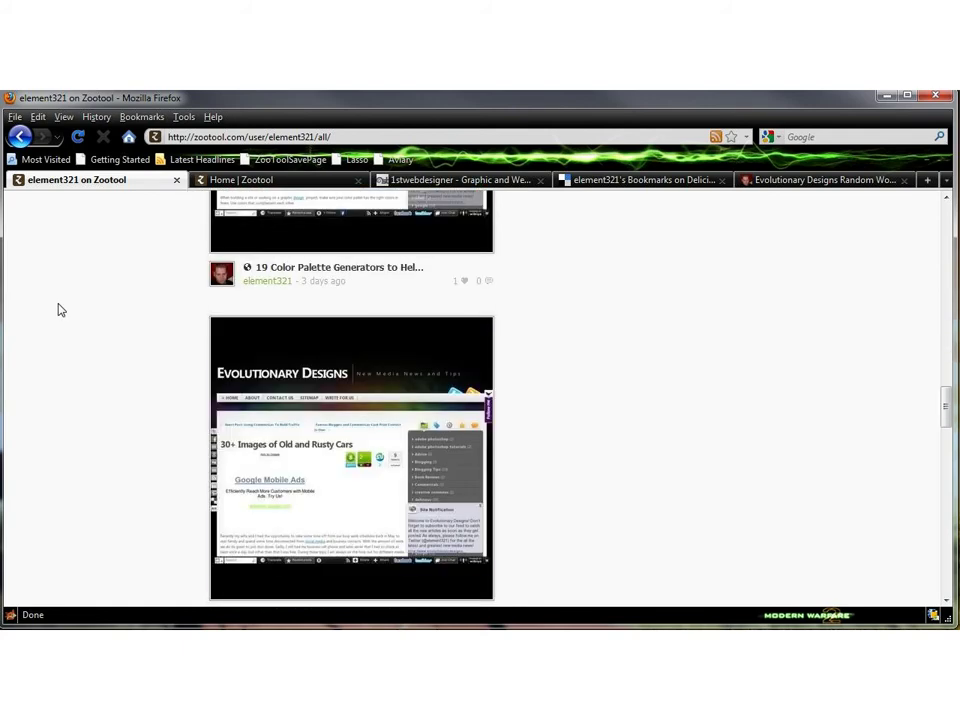
{"action": "scroll", "coordinate": [59, 310], "scroll_direction": "down", "scroll_amount": 10}
- Open the Lego turntable image's detail page and examine its tags, related items, source, comments and likes
{"action": "left_click", "coordinate": [359, 318]}
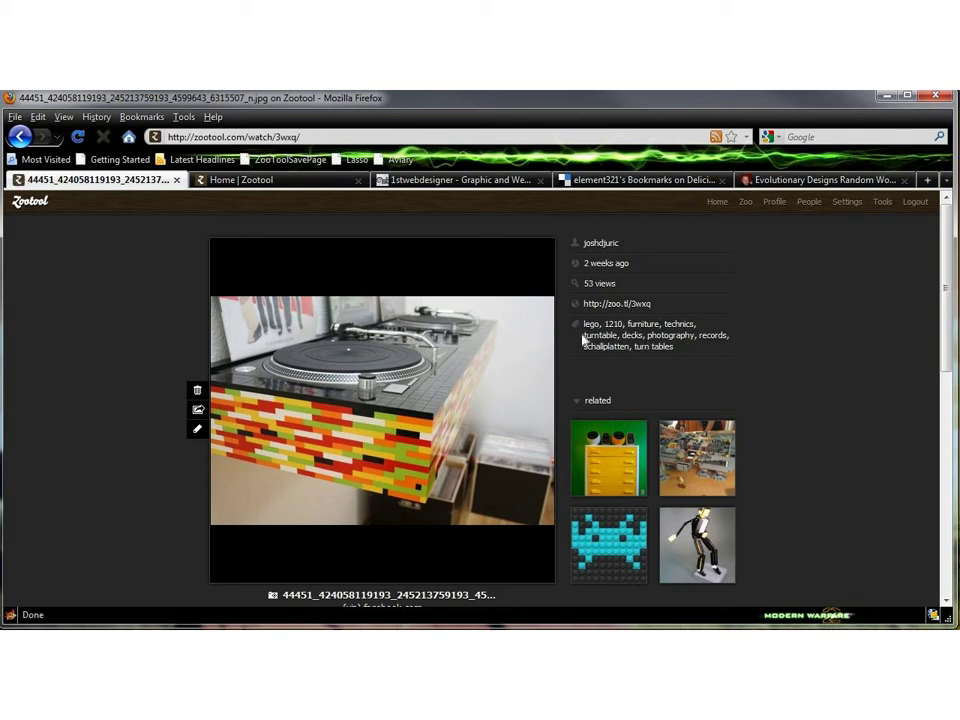
{"action": "scroll", "coordinate": [600, 336], "scroll_direction": "down", "scroll_amount": 3}
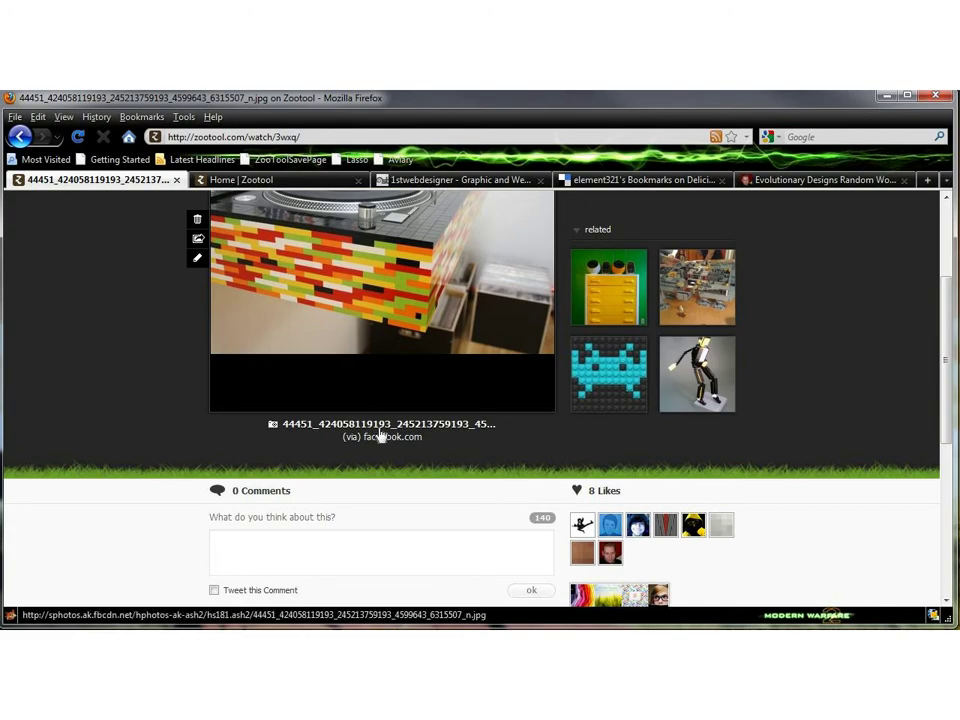
{"action": "scroll", "coordinate": [521, 429], "scroll_direction": "up", "scroll_amount": 3}
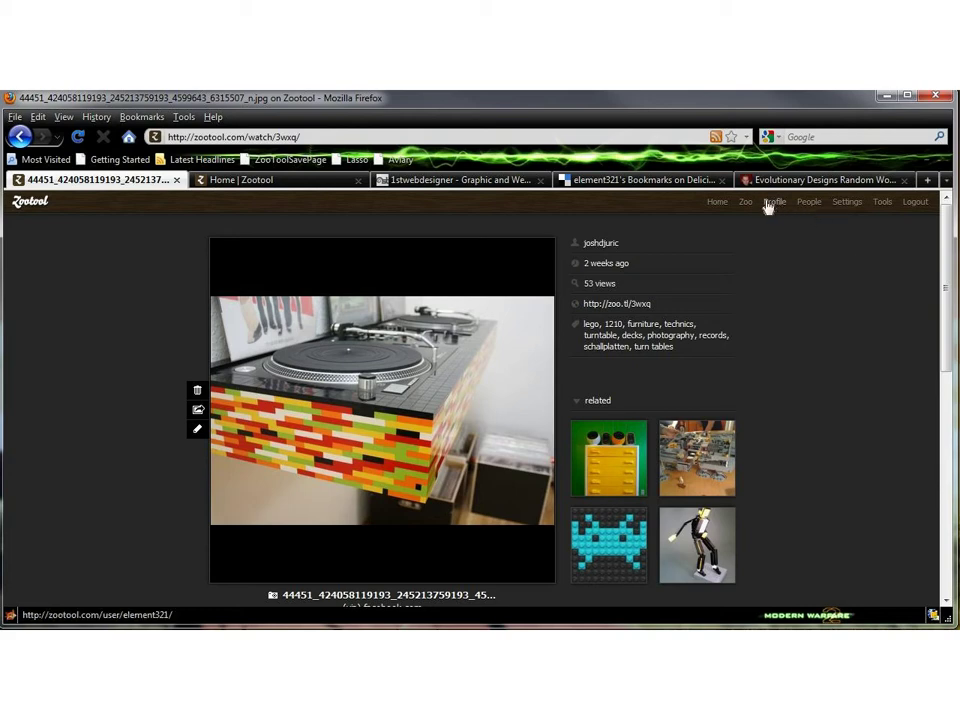
- Open the People in the Zoo directory and browse the most active members
{"action": "left_click", "coordinate": [809, 204]}
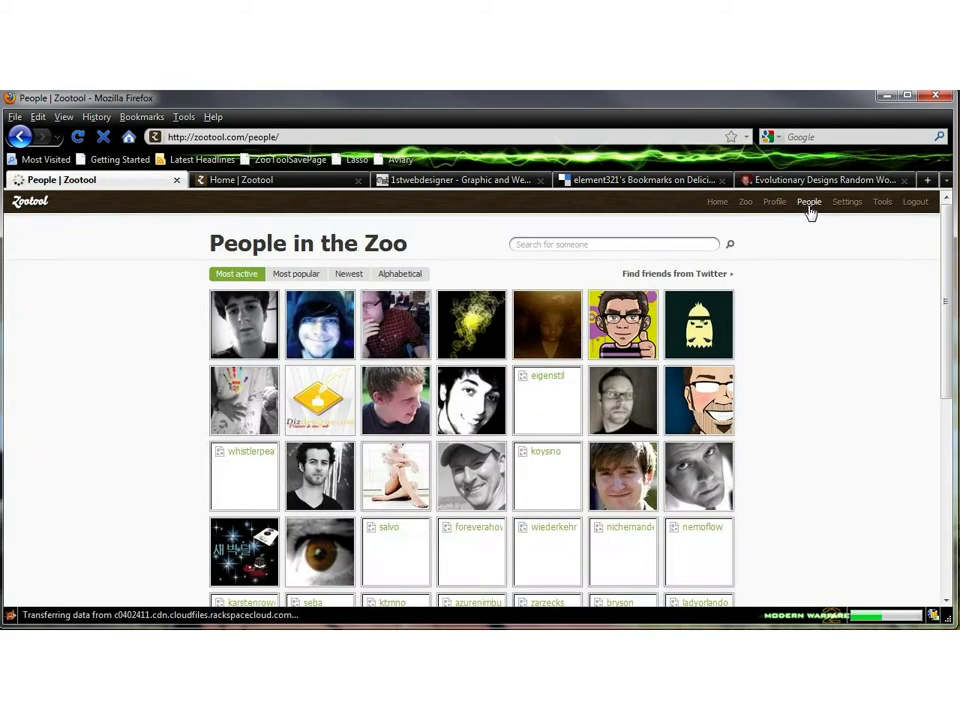
{"action": "scroll", "coordinate": [303, 383], "scroll_direction": "down", "scroll_amount": 2}
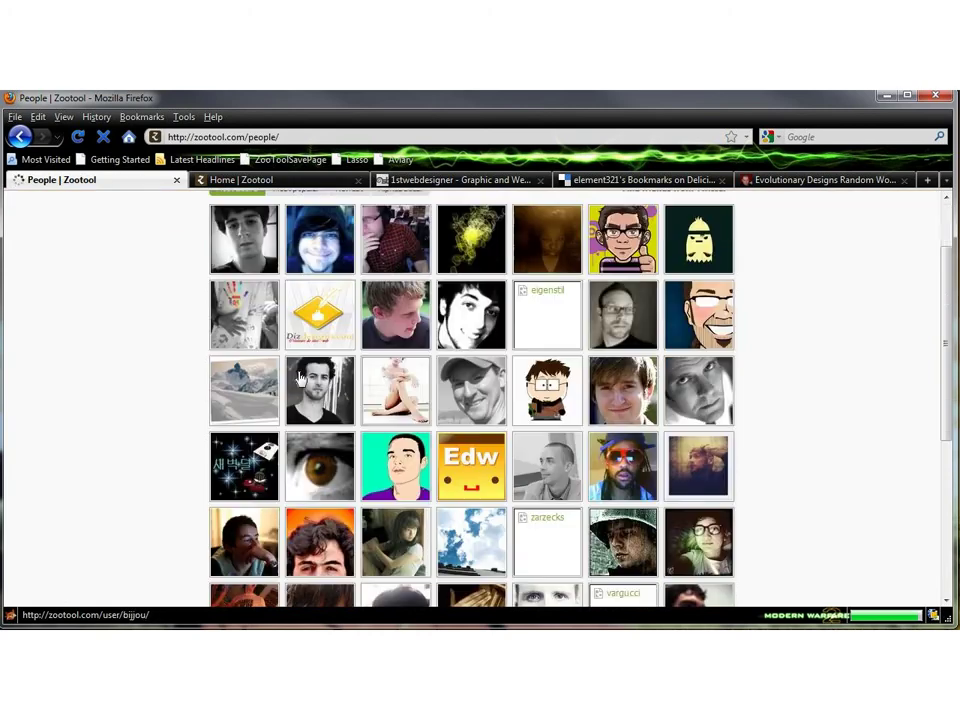
{"action": "scroll", "coordinate": [643, 410], "scroll_direction": "down", "scroll_amount": 2}
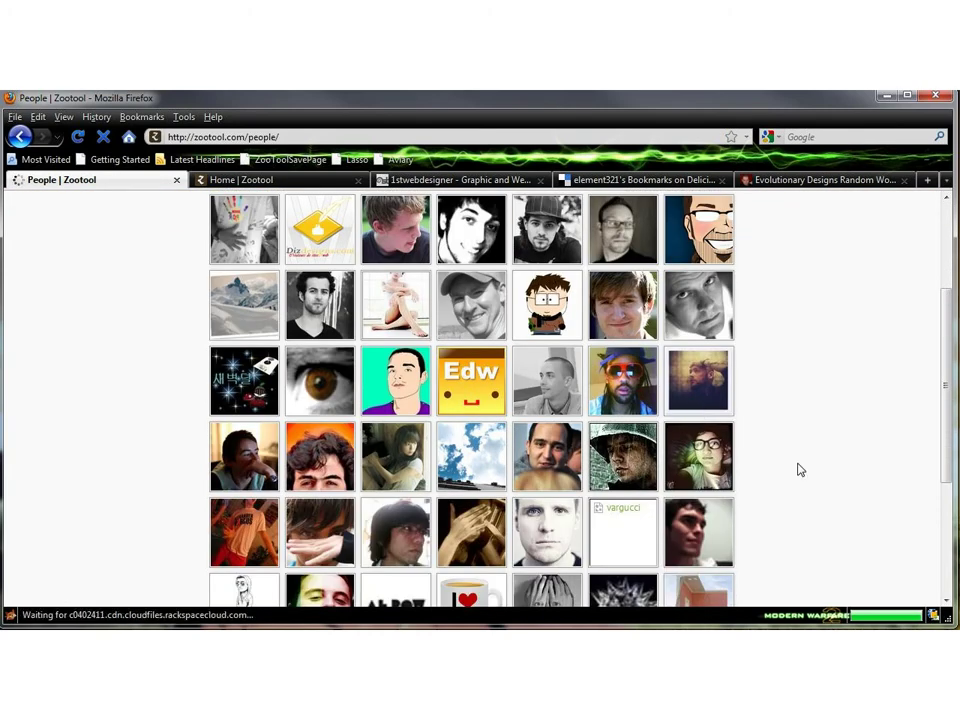
- Open the profile of the member with glasses in a green-lit avatar and examine the follow option, linked sites, followed members and entries
{"action": "left_click", "coordinate": [727, 466]}
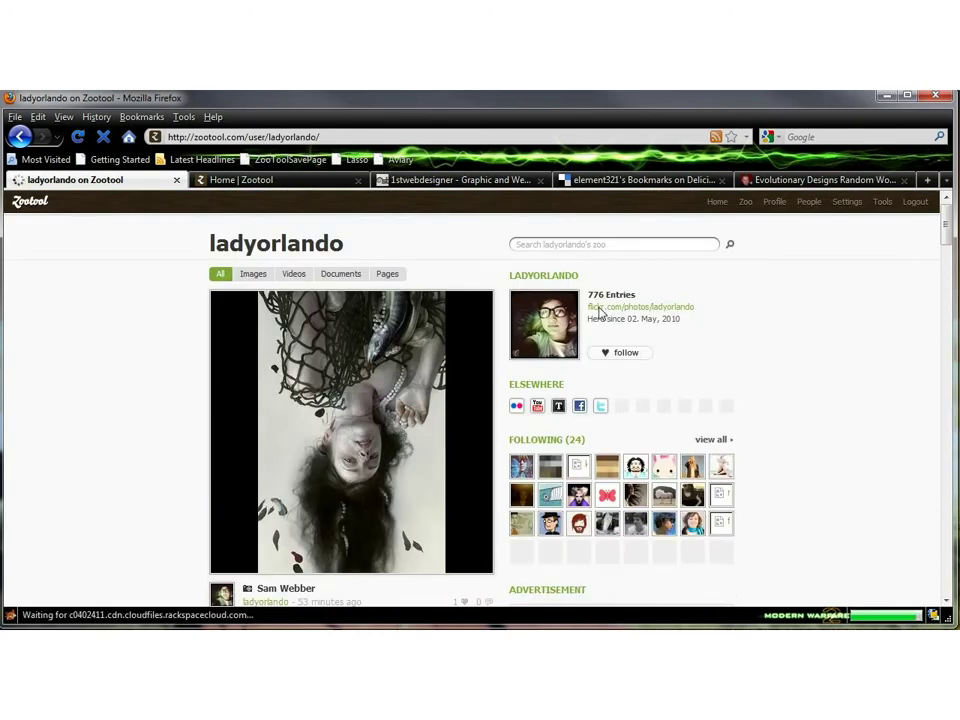
{"action": "mouse_move", "coordinate": [239, 313]}
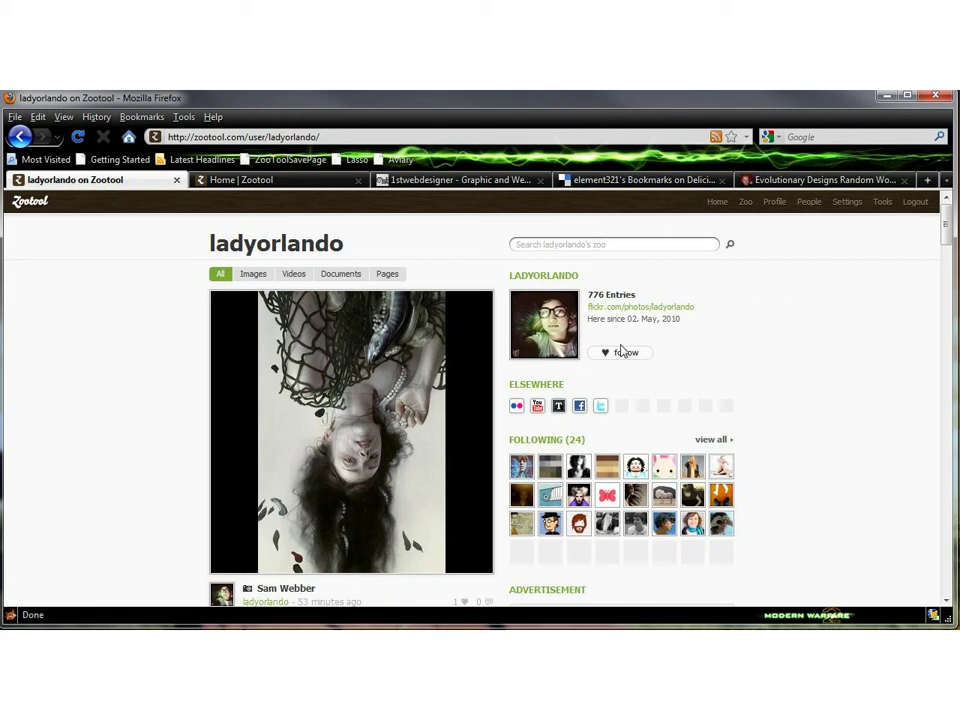
{"action": "scroll", "coordinate": [622, 350], "scroll_direction": "down", "scroll_amount": 2}
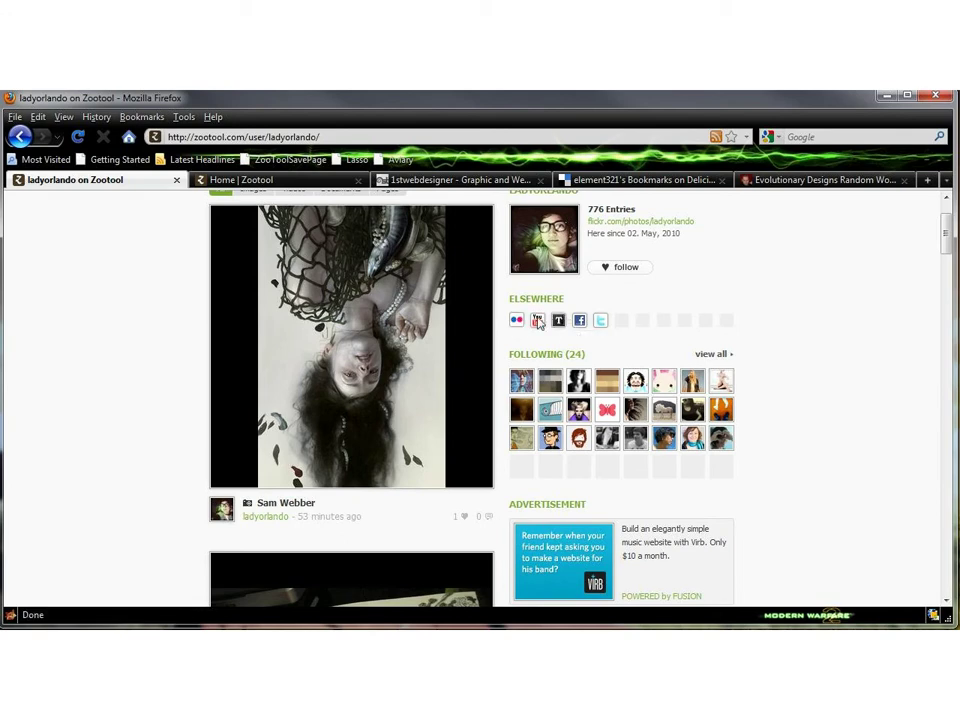
{"action": "mouse_move", "coordinate": [430, 330]}
{"action": "scroll", "coordinate": [784, 249], "scroll_direction": "down", "scroll_amount": 2}
{"action": "scroll", "coordinate": [720, 342], "scroll_direction": "up", "scroll_amount": 2}
{"action": "scroll", "coordinate": [199, 463], "scroll_direction": "up", "scroll_amount": 2}
{"action": "scroll", "coordinate": [630, 391], "scroll_direction": "down", "scroll_amount": 10}
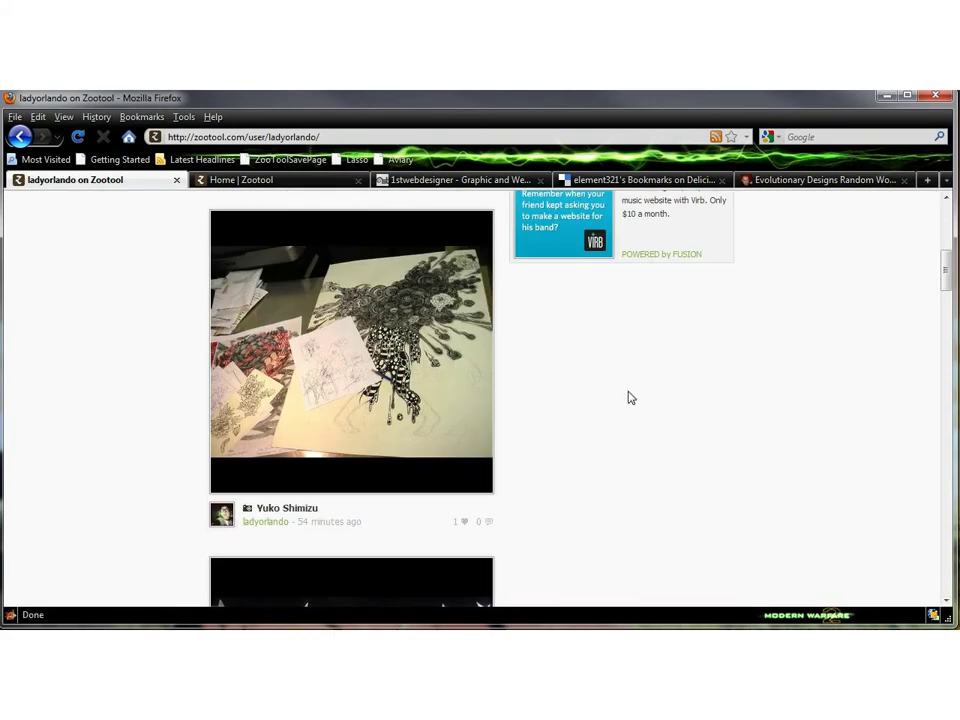
{"action": "scroll", "coordinate": [620, 418], "scroll_direction": "down", "scroll_amount": 20}
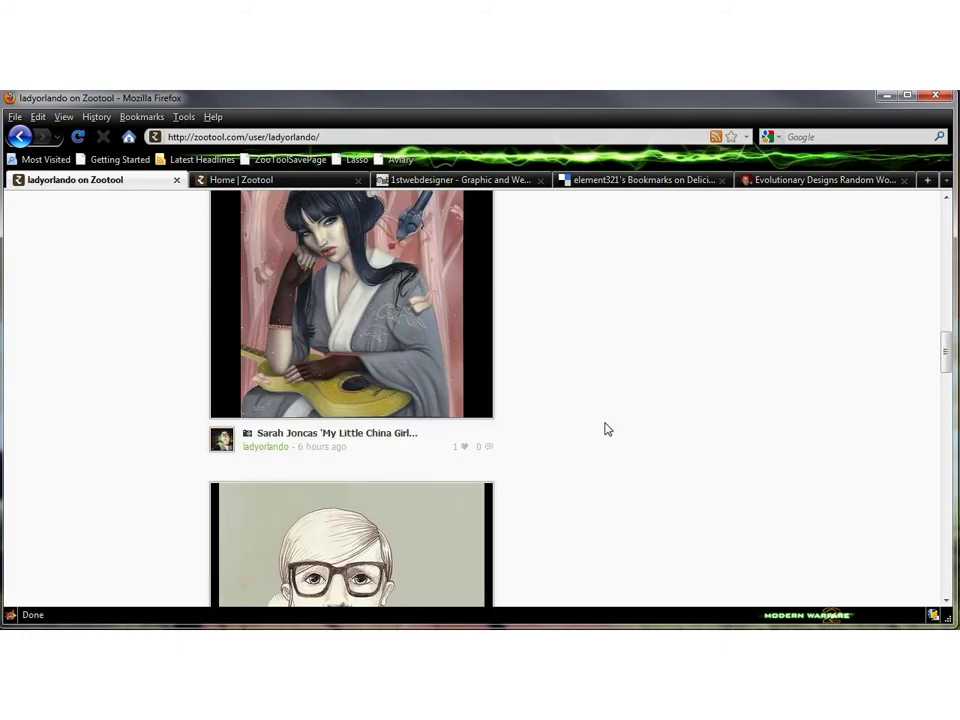
{"action": "scroll", "coordinate": [612, 425], "scroll_direction": "down", "scroll_amount": 20}
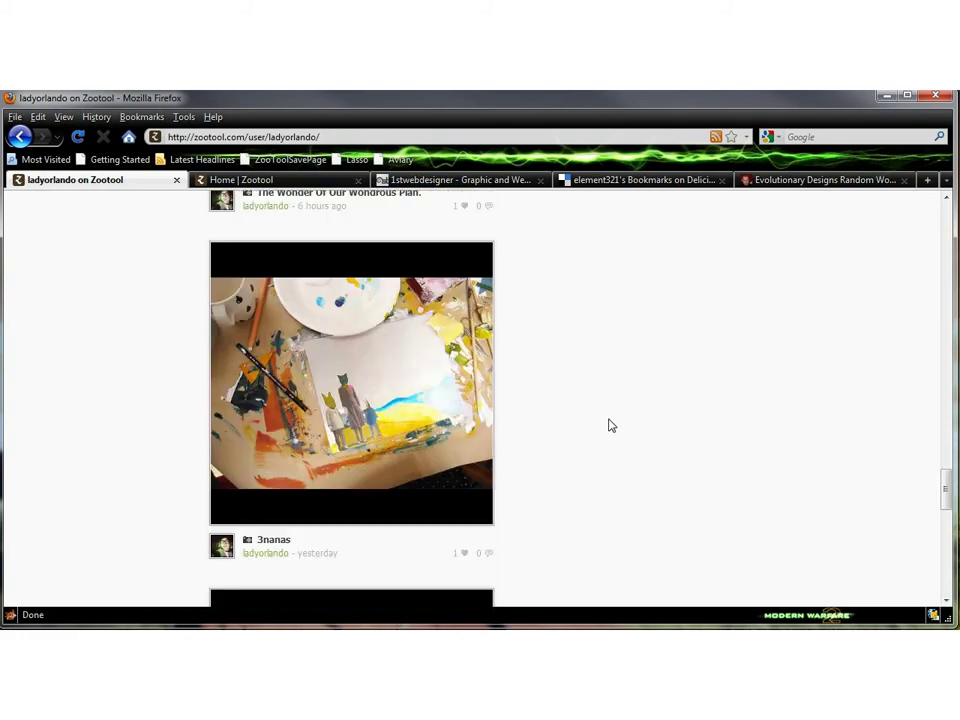
{"action": "scroll", "coordinate": [612, 425], "scroll_direction": "down", "scroll_amount": 3}
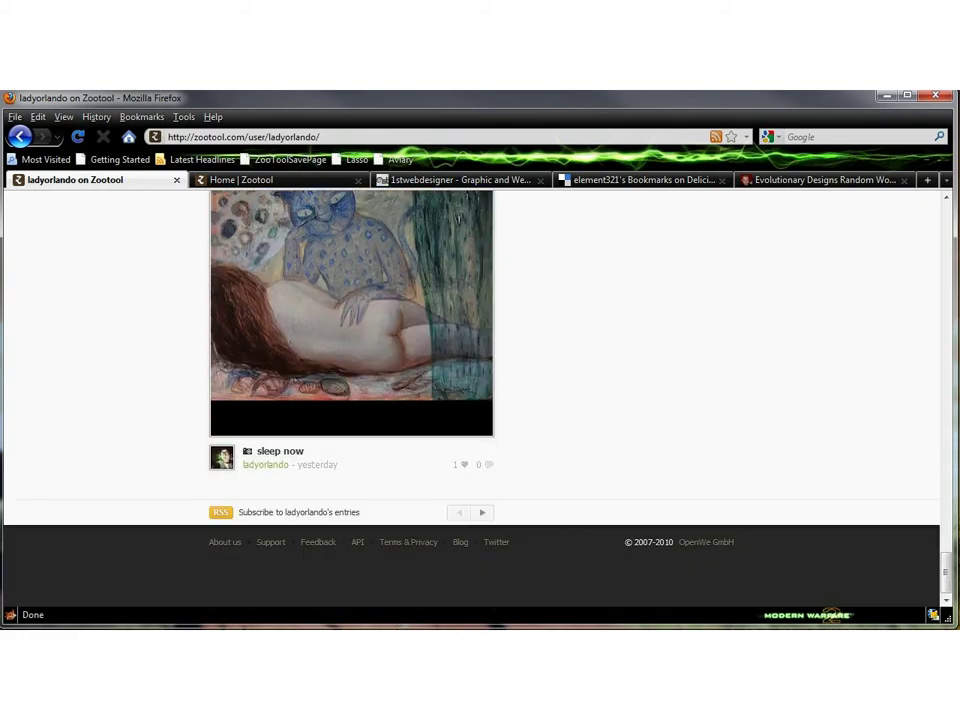
- Return to the People directory, open the profile of the member with the cartoon avatar, and browse the entries
{"action": "left_click", "coordinate": [20, 136]}
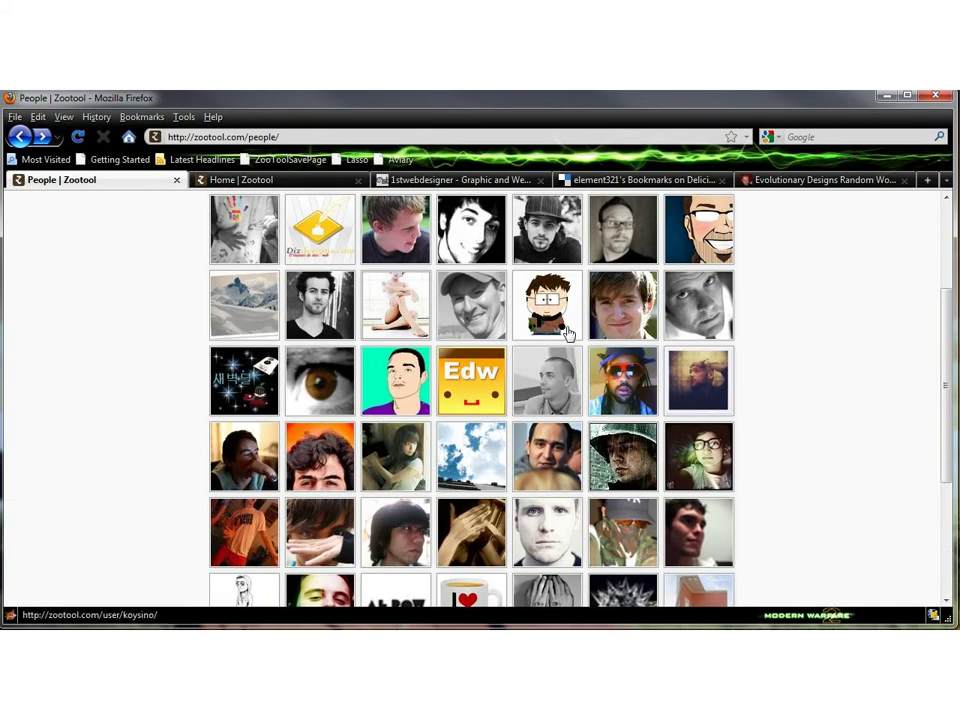
{"action": "left_click", "coordinate": [515, 316]}
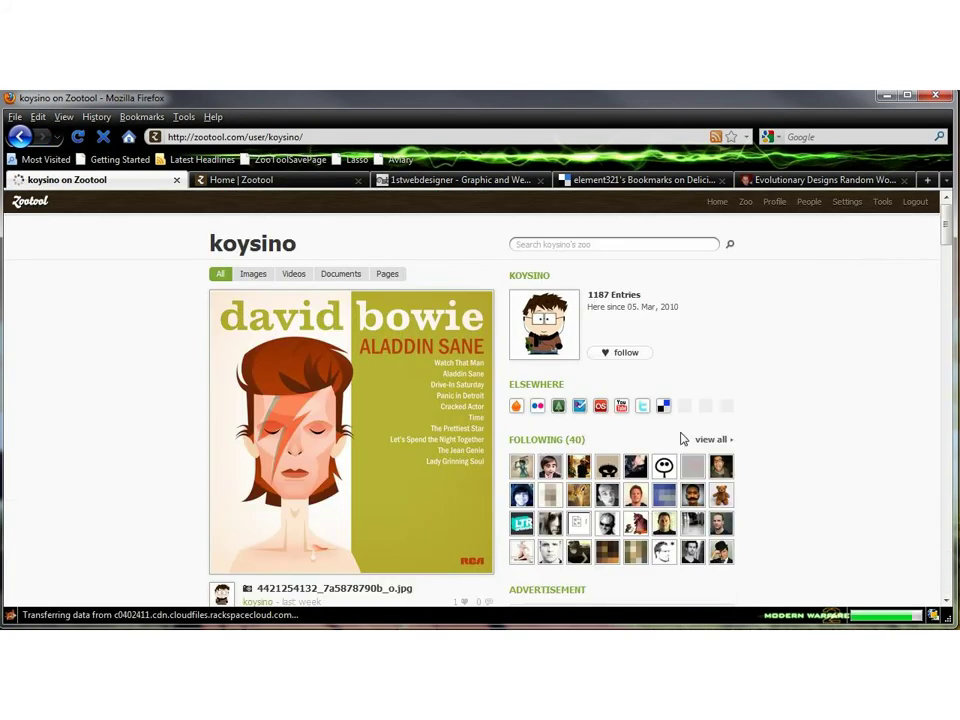
{"action": "scroll", "coordinate": [650, 425], "scroll_direction": "down", "scroll_amount": 5}
{"action": "scroll", "coordinate": [650, 425], "scroll_direction": "down", "scroll_amount": 20}
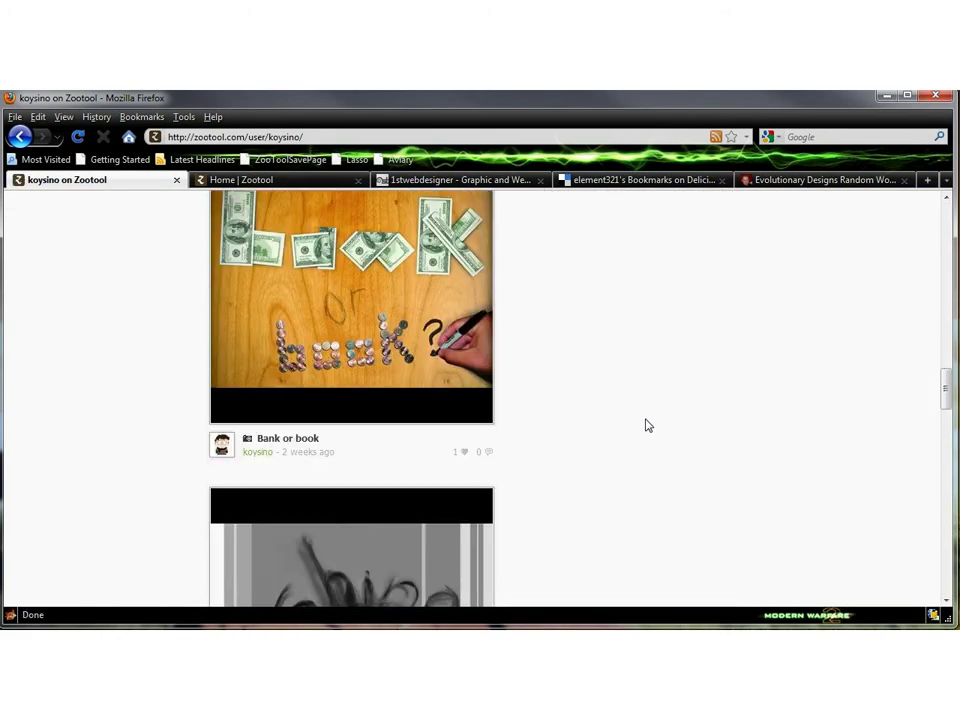
{"action": "scroll", "coordinate": [644, 425], "scroll_direction": "down", "scroll_amount": 10}
- Start adding the "Life is also a delicious square of..." image to the Zoo and examine the available packs
{"action": "scroll", "coordinate": [633, 421], "scroll_direction": "up", "scroll_amount": 4}
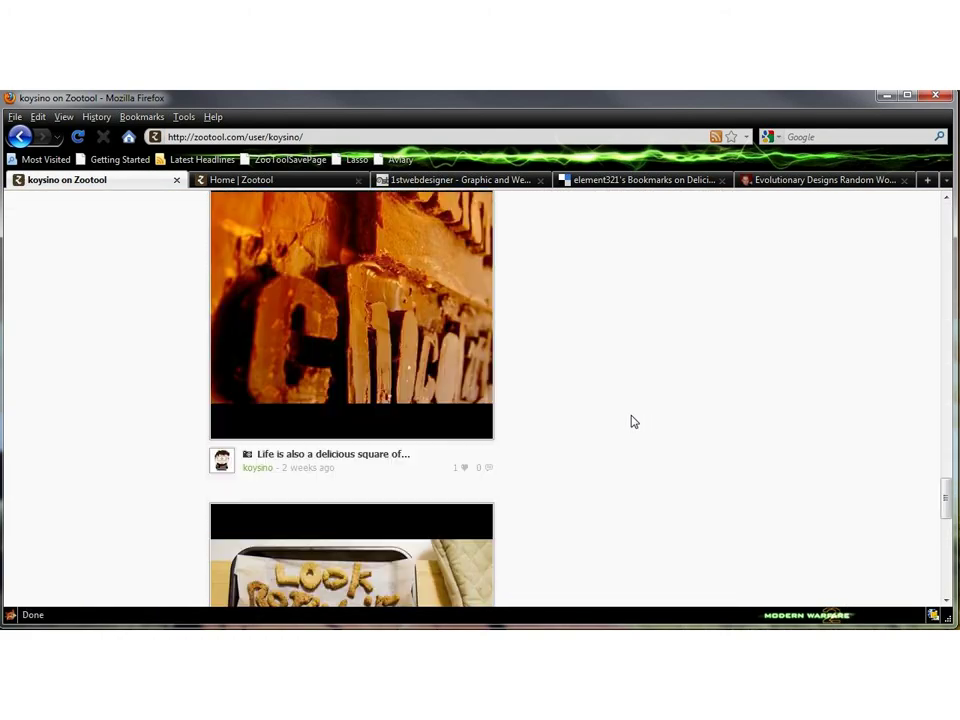
{"action": "scroll", "coordinate": [380, 376], "scroll_direction": "up", "scroll_amount": 2}
{"action": "left_click", "coordinate": [201, 286]}
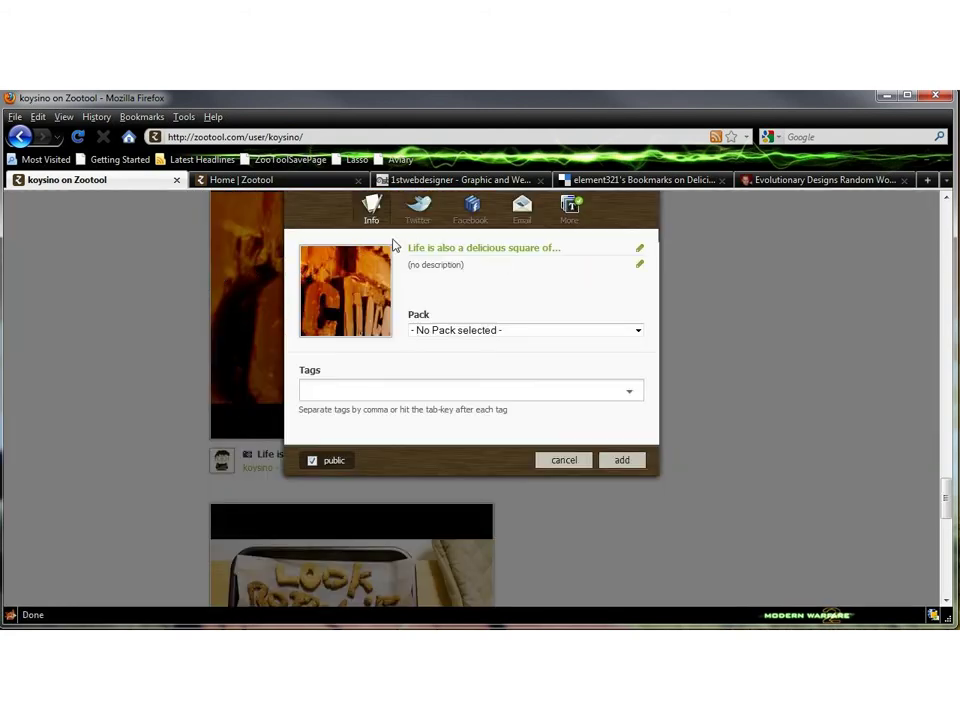
{"action": "left_click", "coordinate": [430, 332]}
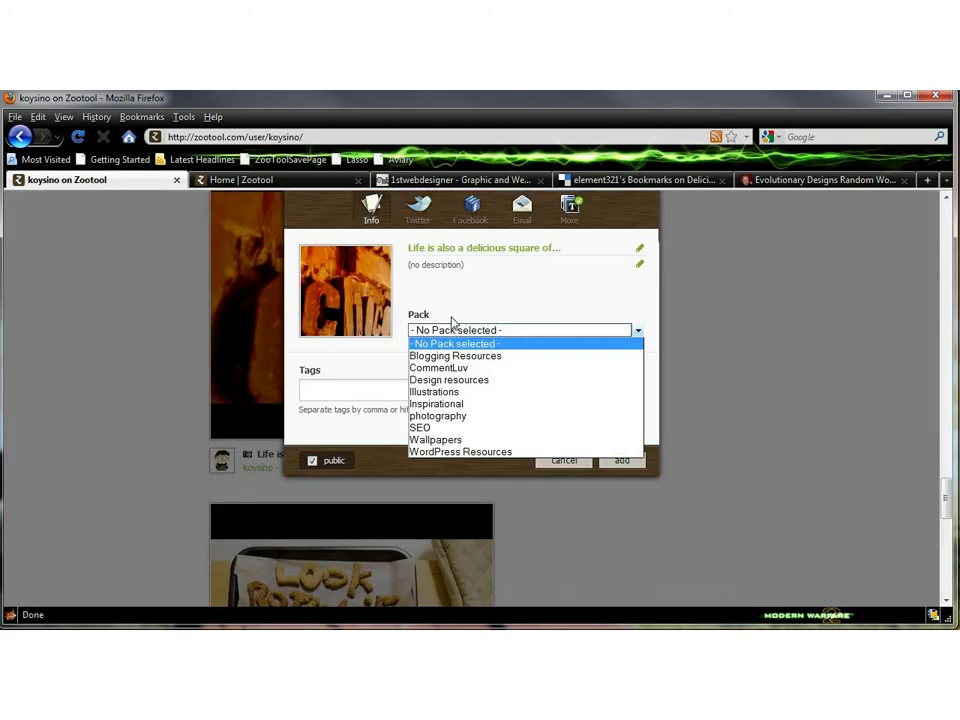
{"action": "left_click", "coordinate": [301, 387]}
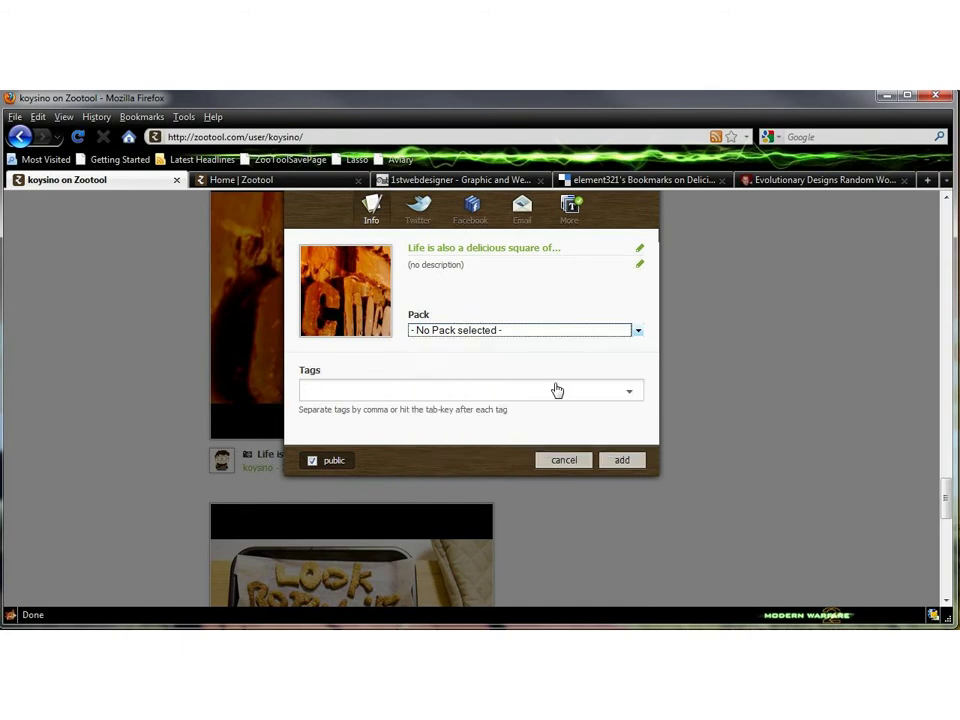
- Examine the Twitter, Facebook, email and autopost sharing options for the image, and cancel adding it
{"action": "left_click", "coordinate": [420, 208]}
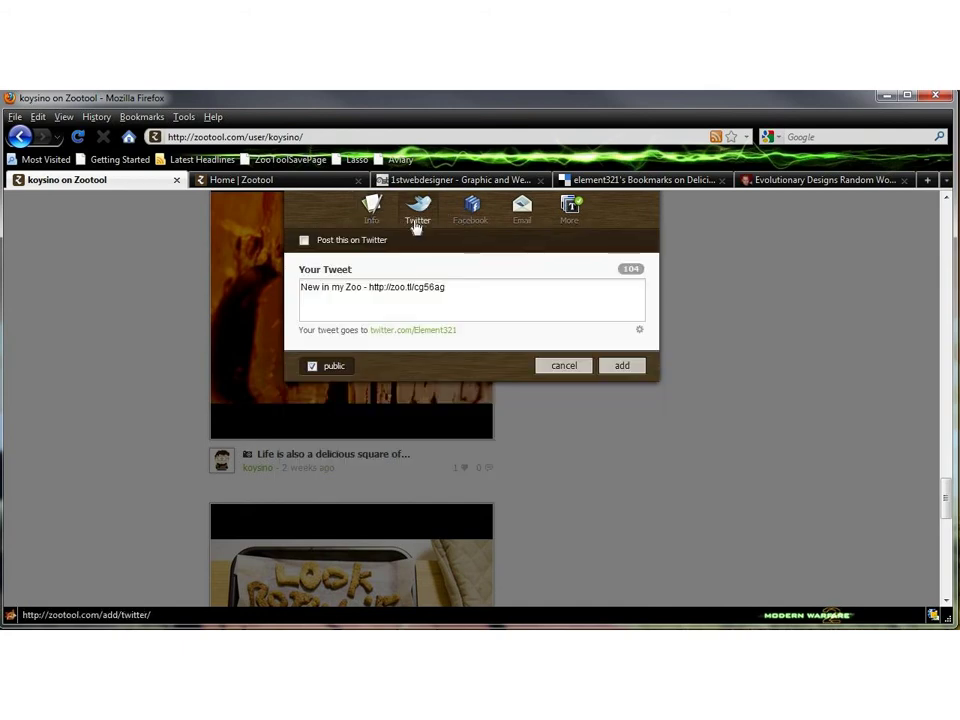
{"action": "left_click", "coordinate": [472, 206]}
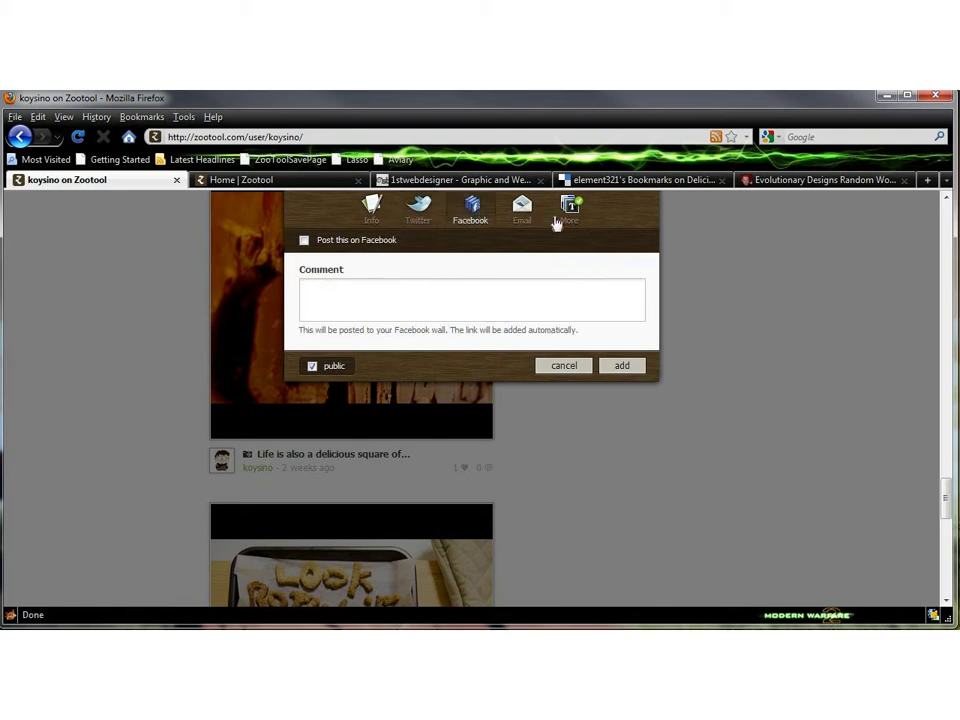
{"action": "left_click", "coordinate": [522, 210]}
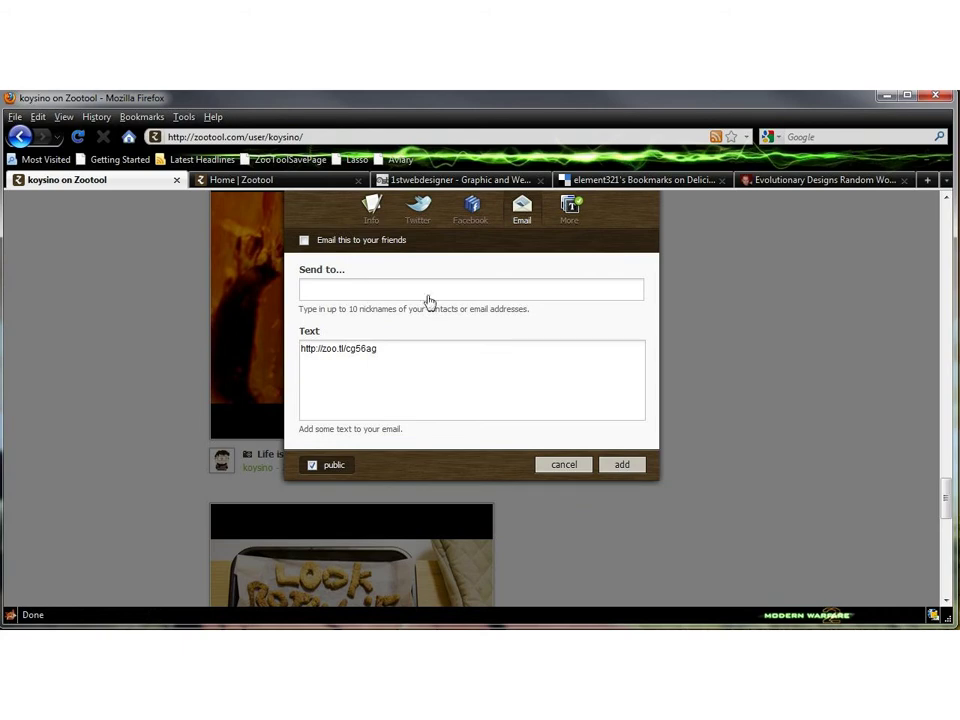
{"action": "left_click", "coordinate": [563, 212]}
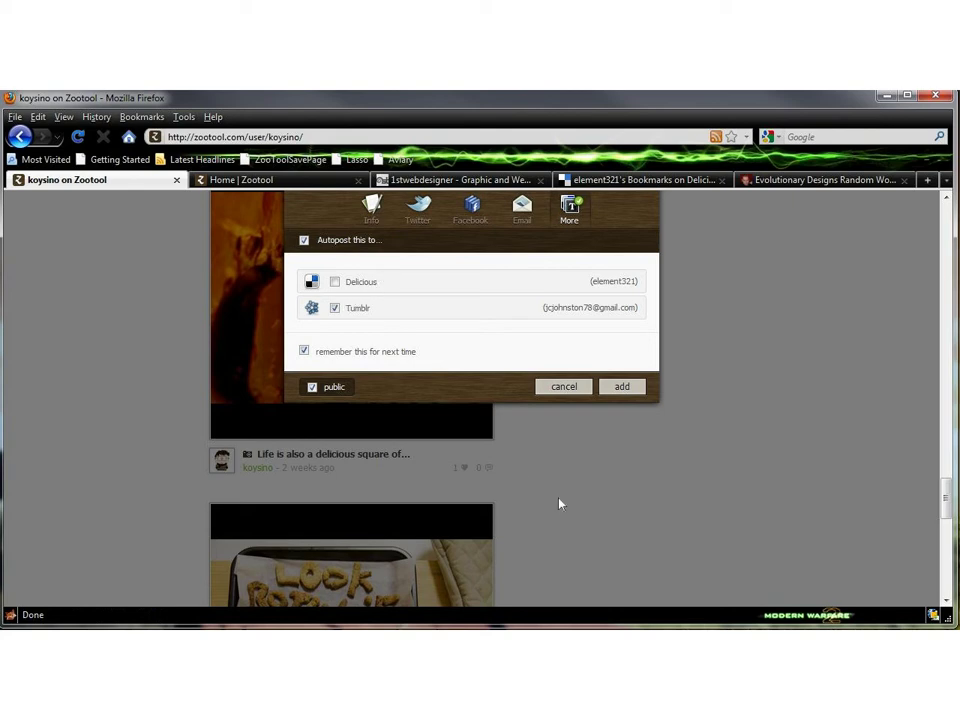
{"action": "left_click", "coordinate": [555, 389]}
- Open the account settings and turn off Show Quicktour after Login
{"action": "scroll", "coordinate": [344, 284], "scroll_direction": "up", "scroll_amount": 3}
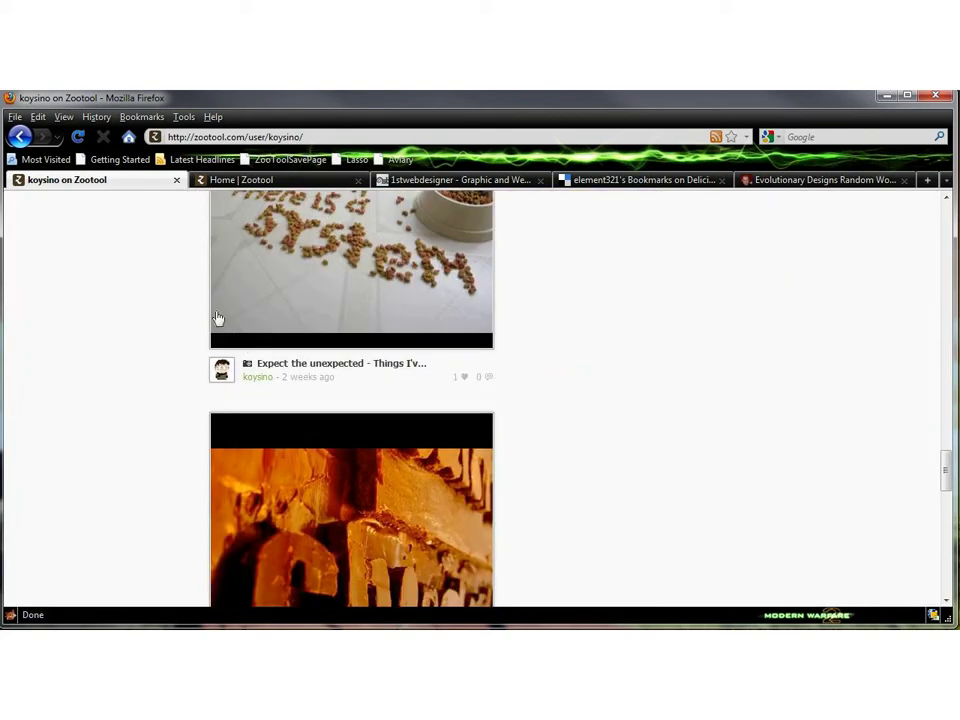
{"action": "scroll", "coordinate": [344, 284], "scroll_direction": "down", "scroll_amount": 3}
{"action": "scroll", "coordinate": [344, 284], "scroll_direction": "up", "scroll_amount": 4}
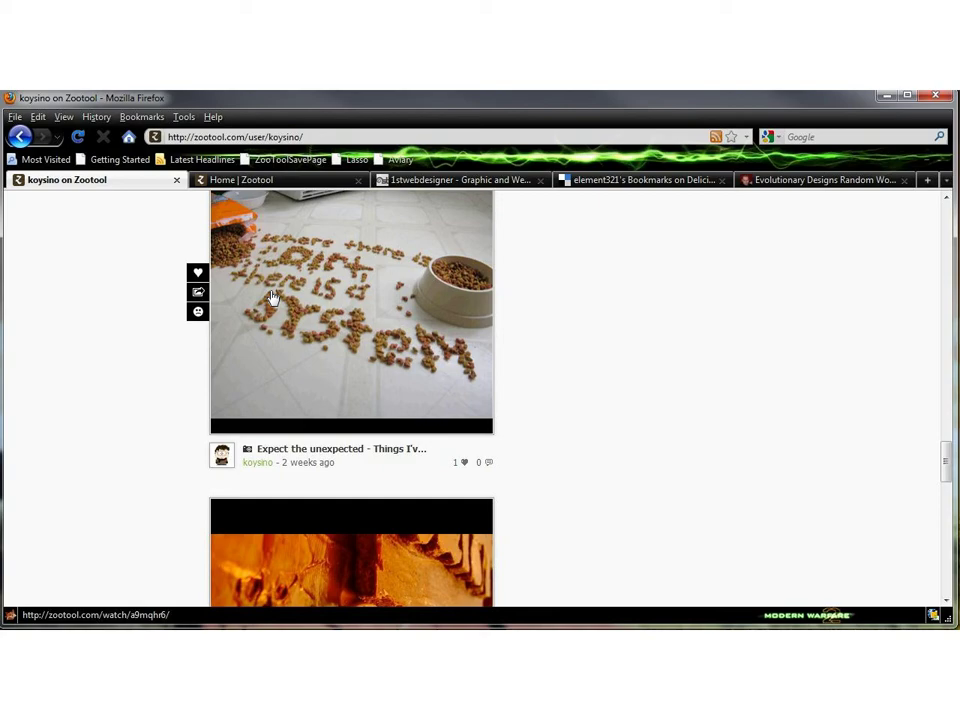
{"action": "scroll", "coordinate": [561, 326], "scroll_direction": "up", "scroll_amount": 10}
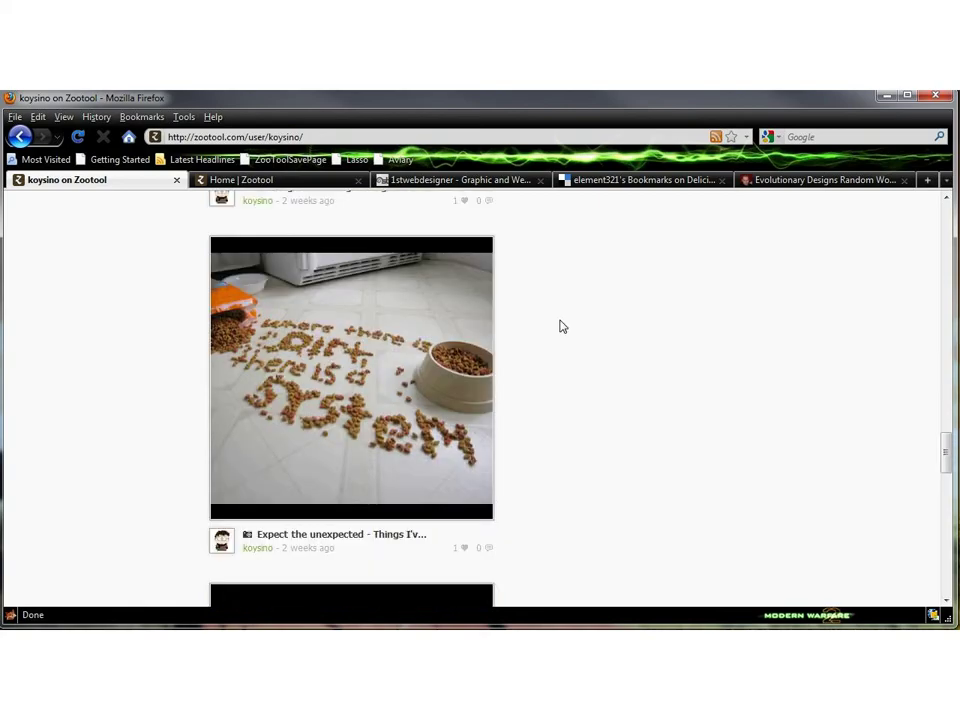
{"action": "scroll", "coordinate": [687, 440], "scroll_direction": "up", "scroll_amount": 8}
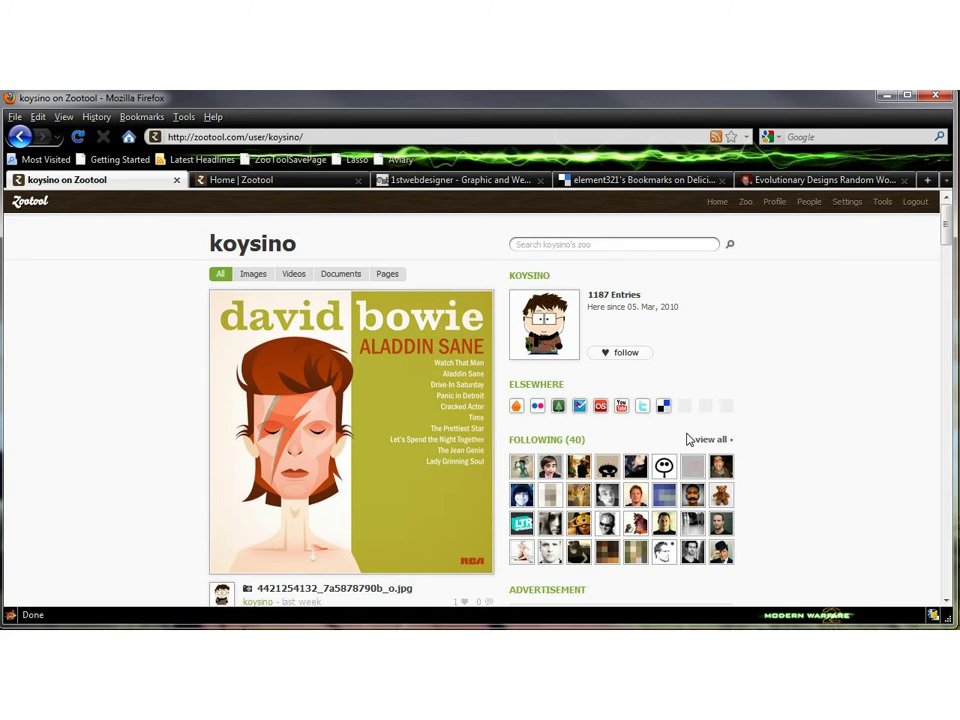
{"action": "left_click", "coordinate": [846, 203]}
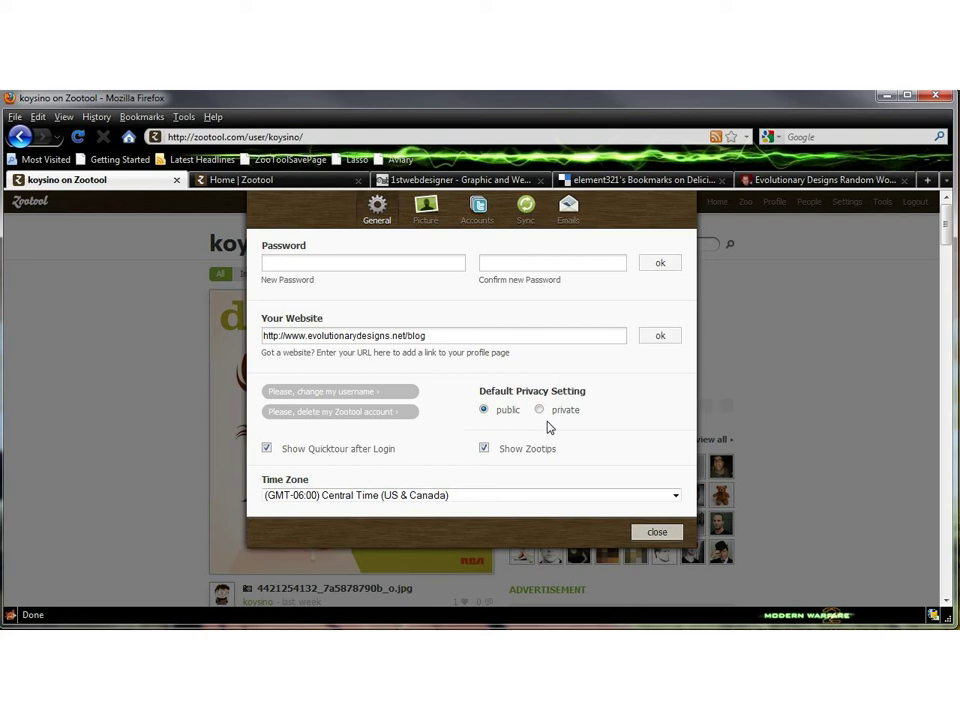
{"action": "left_click", "coordinate": [266, 450]}
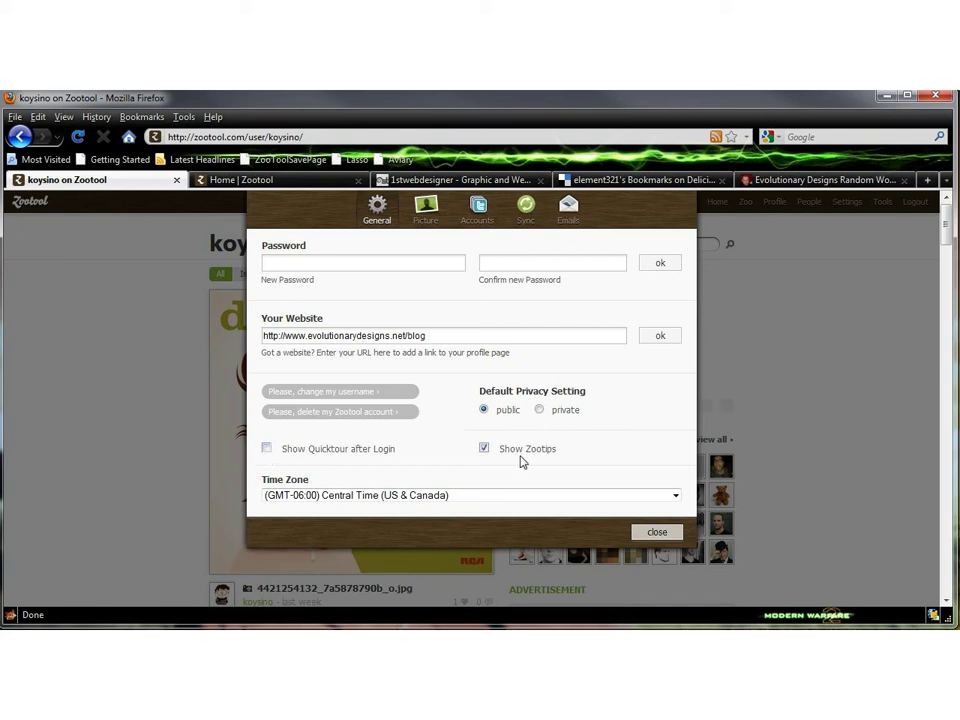
- Examine the profile picture upload and import sources, and the accounts that can be connected for sharing and profiles
{"action": "left_click", "coordinate": [442, 228]}
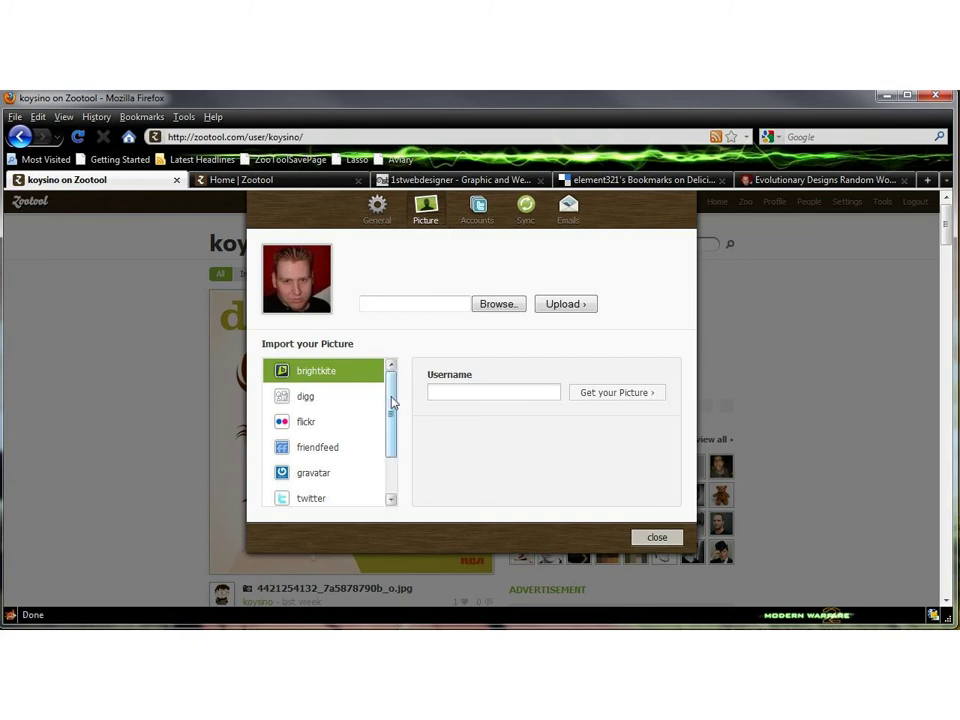
{"action": "left_click_drag", "start_coordinate": [392, 400], "coordinate": [381, 465]}
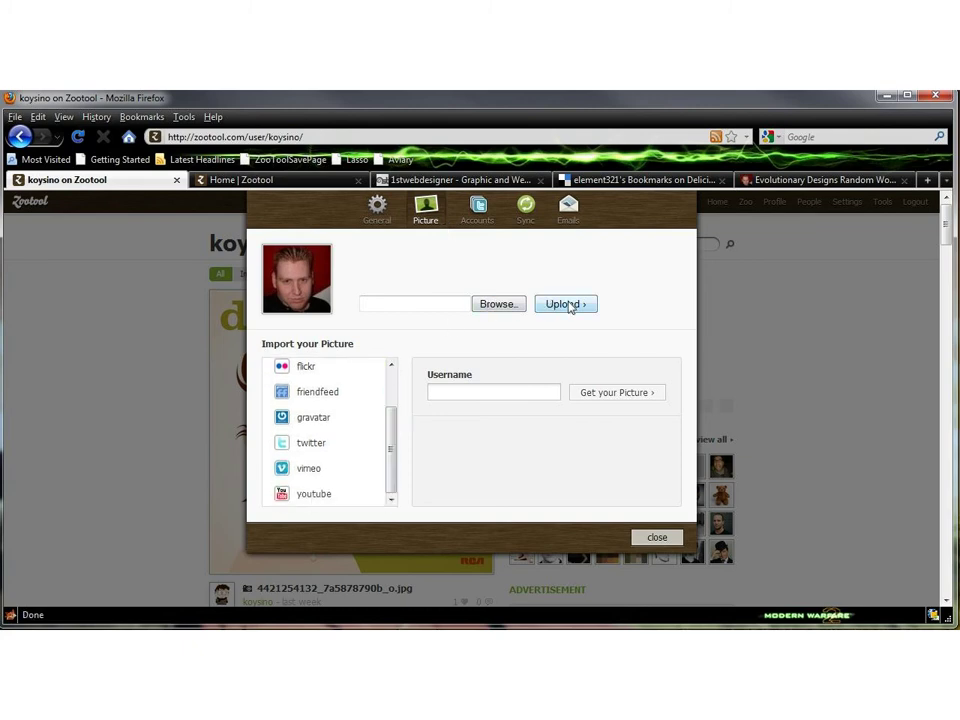
{"action": "left_click", "coordinate": [483, 220]}
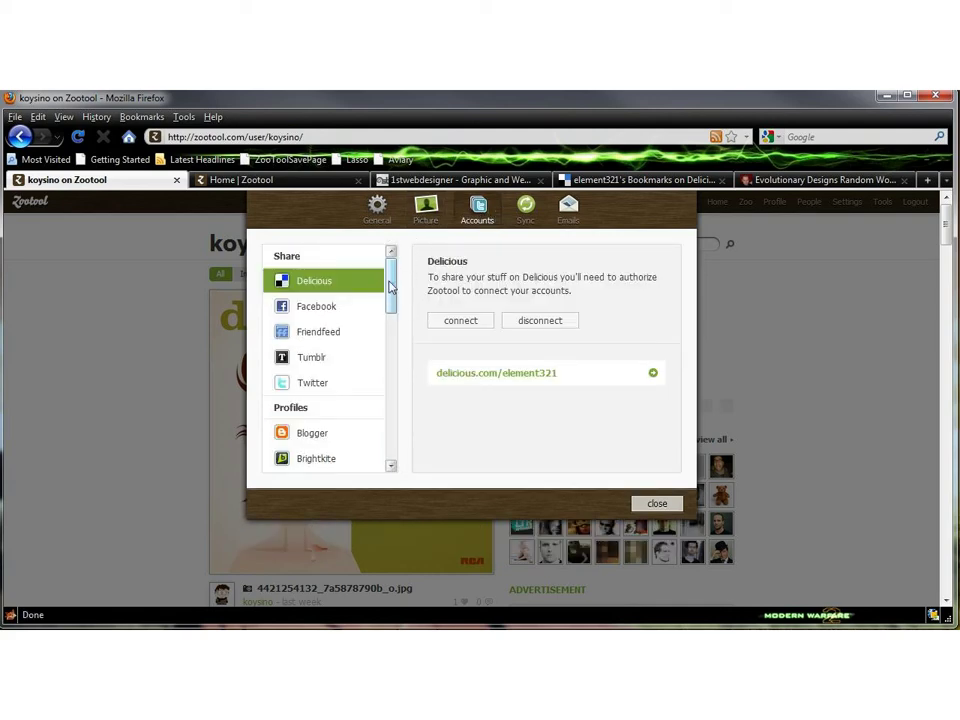
{"action": "left_click_drag", "start_coordinate": [390, 287], "coordinate": [549, 221]}
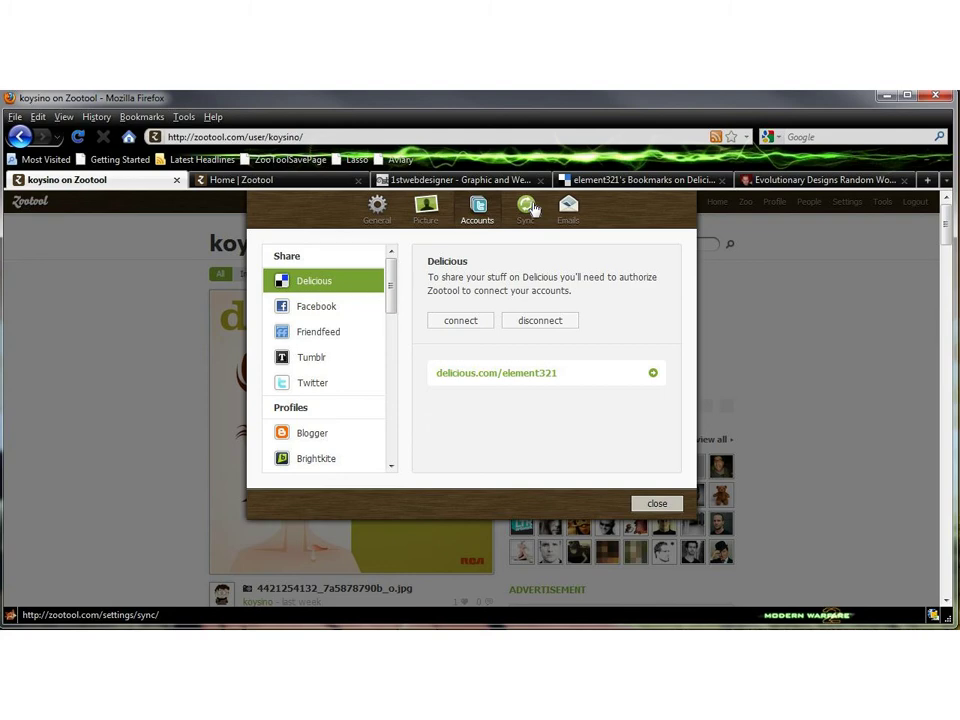
- Examine the bookmark import and export options and the email notification settings, and close the settings
{"action": "left_click", "coordinate": [534, 209]}
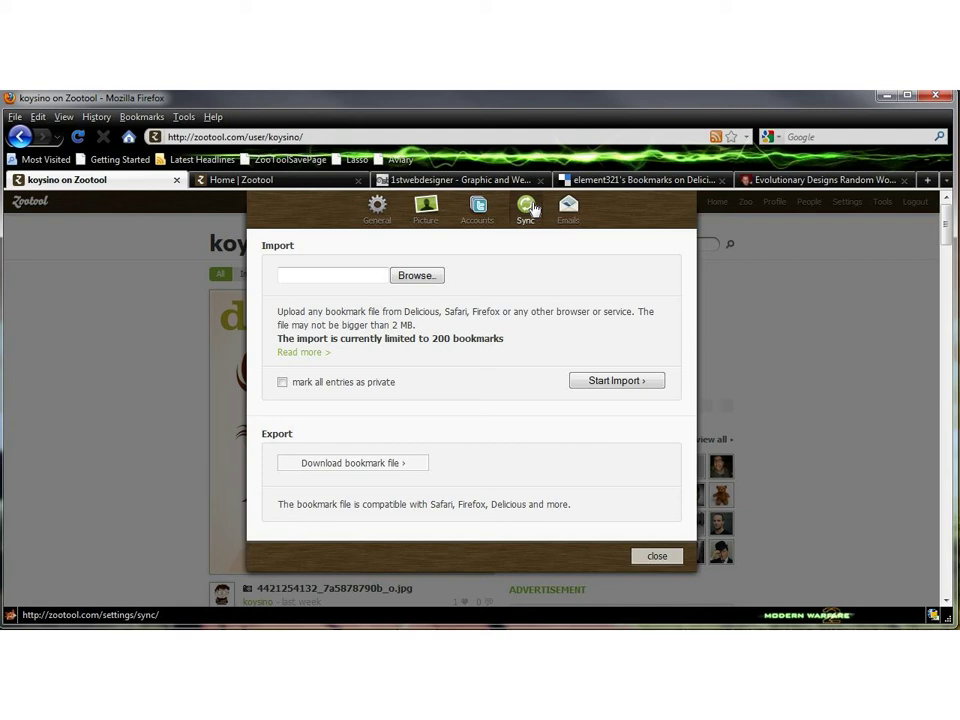
{"action": "left_click", "coordinate": [568, 208]}
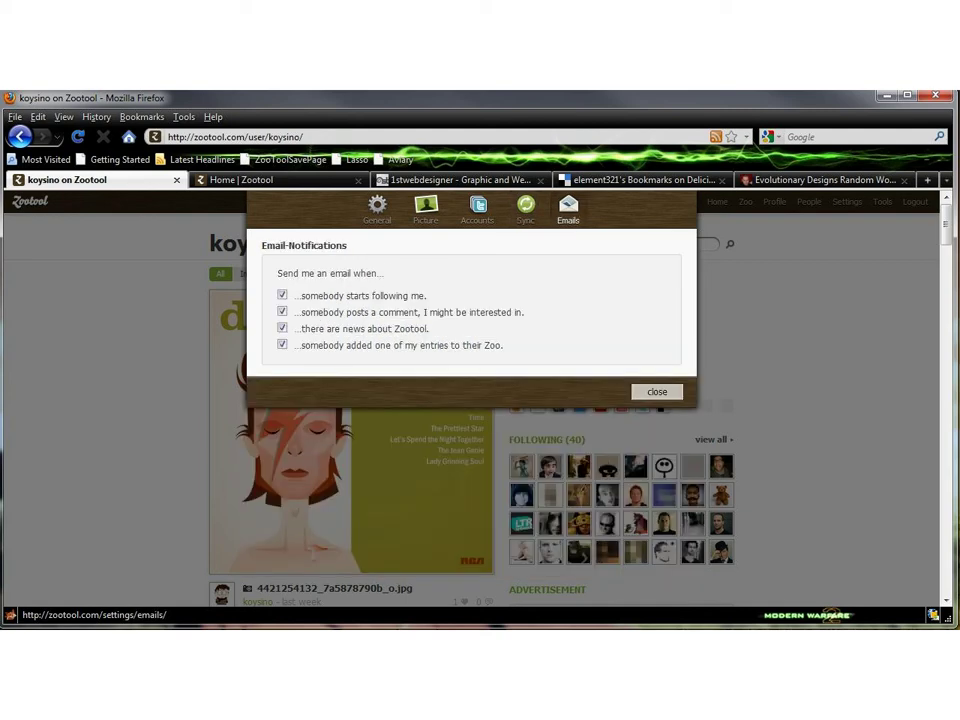
{"action": "key", "text": "Escape"}
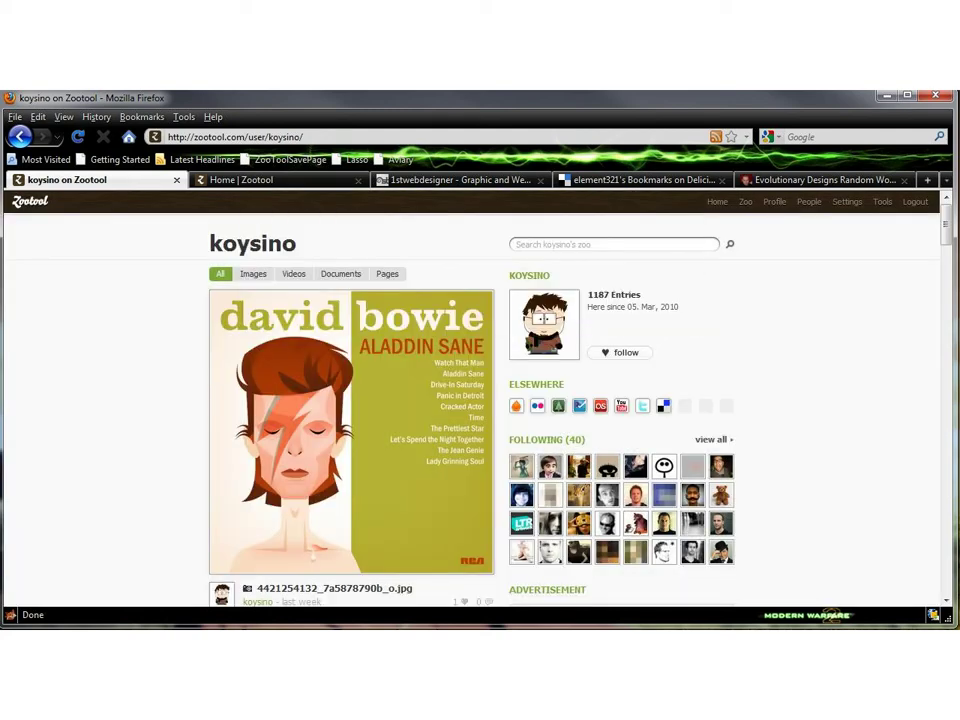
- Open the Tools page and examine the Firefox Lasso, Aquarium, Aviary and Save this page bookmark bar tools
{"action": "left_click", "coordinate": [882, 201]}
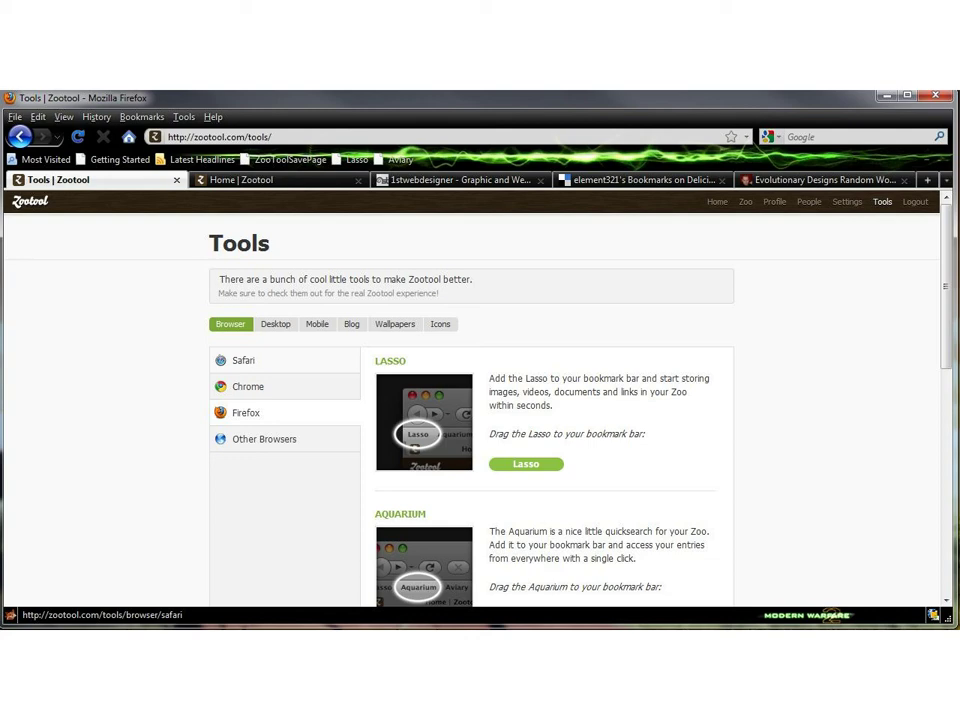
{"action": "scroll", "coordinate": [245, 350], "scroll_direction": "down", "scroll_amount": 2}
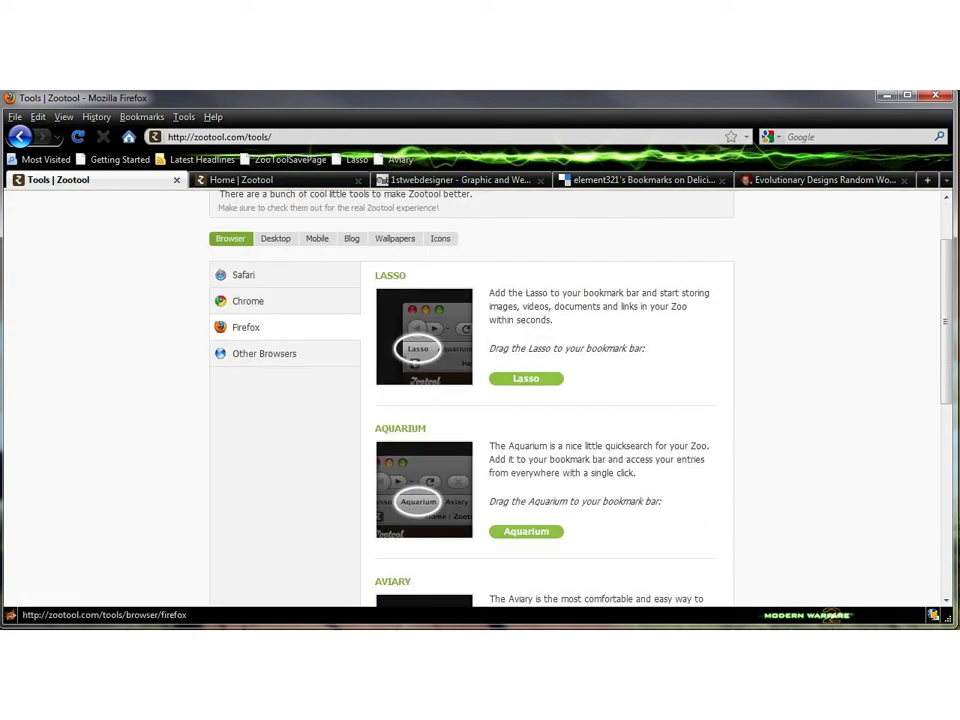
{"action": "scroll", "coordinate": [480, 400], "scroll_direction": "down", "scroll_amount": 4}
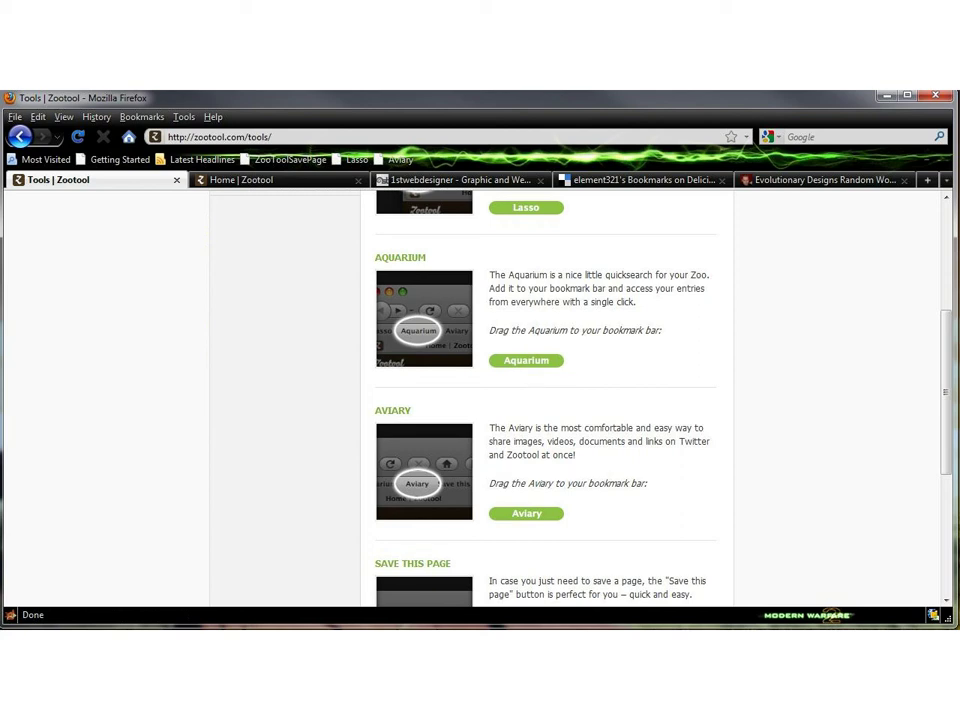
{"action": "scroll", "coordinate": [545, 400], "scroll_direction": "down", "scroll_amount": 3}
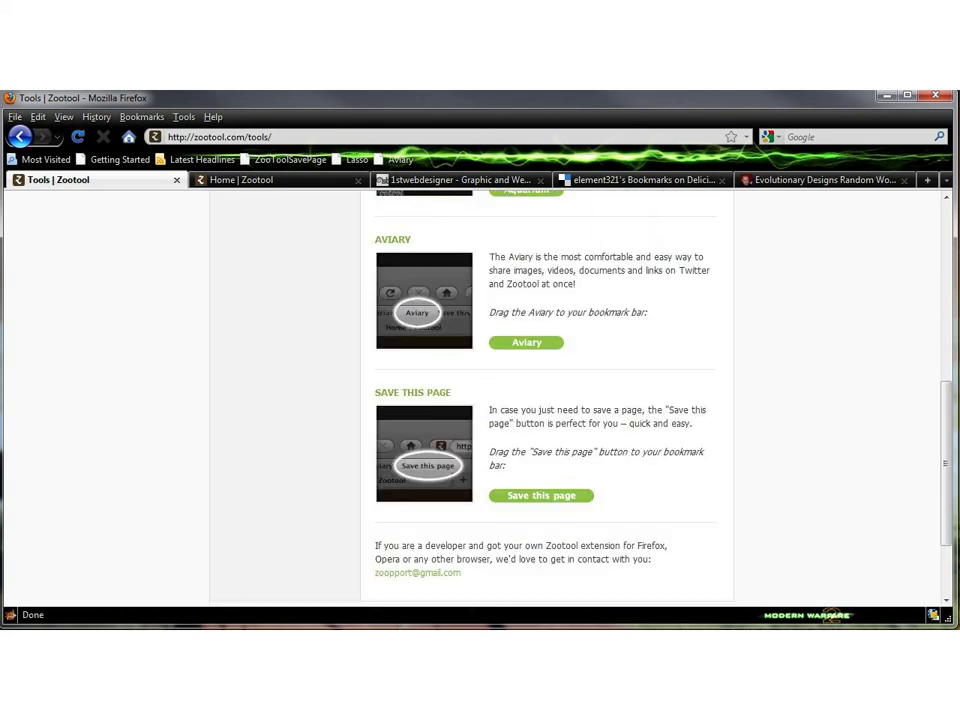